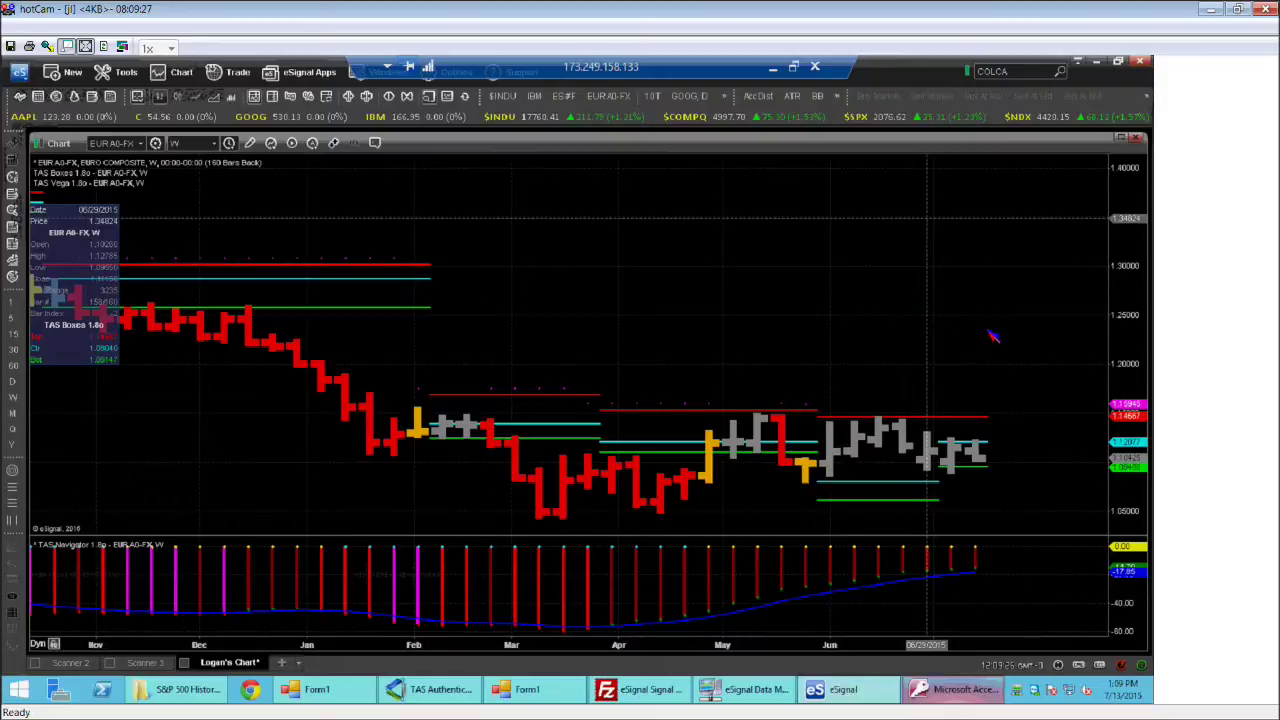
Switch the EUR A0-FX chart from weekly to daily bars.
key("d")
key("Return")
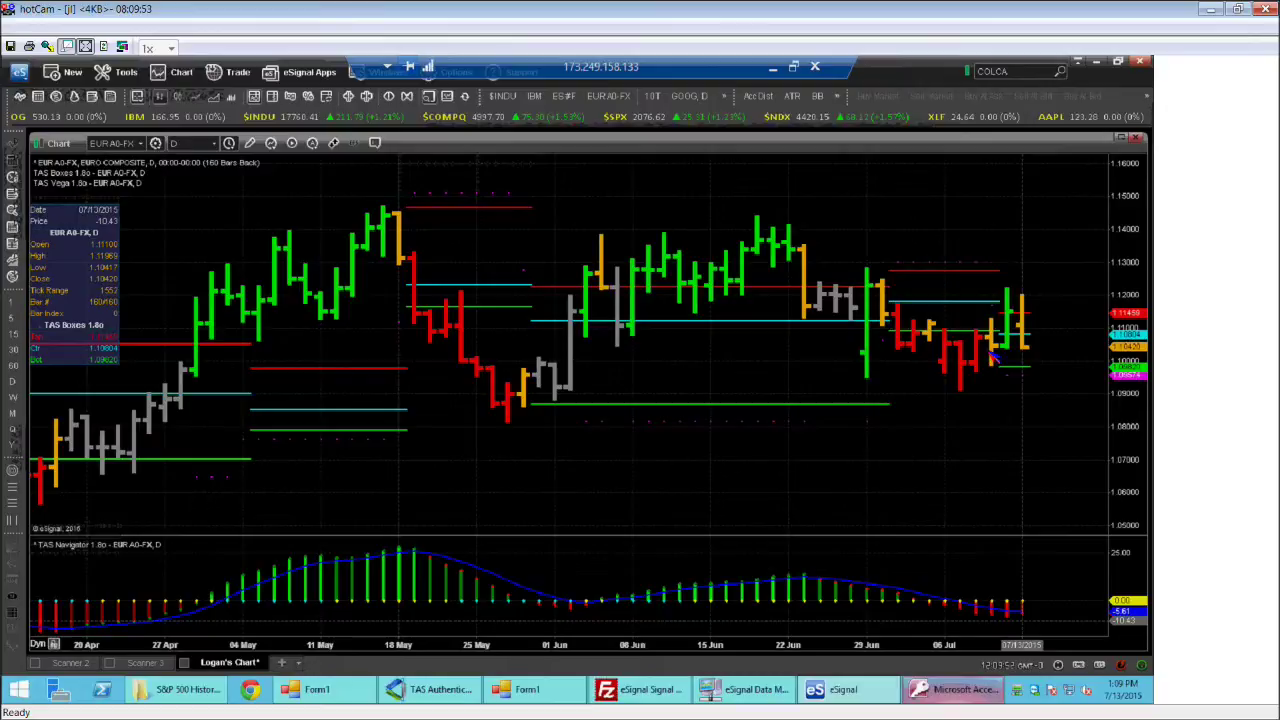
Zoom the daily EUR A0-FX chart in to roughly the last two months of bars.
scroll(993, 356, "up", 3)
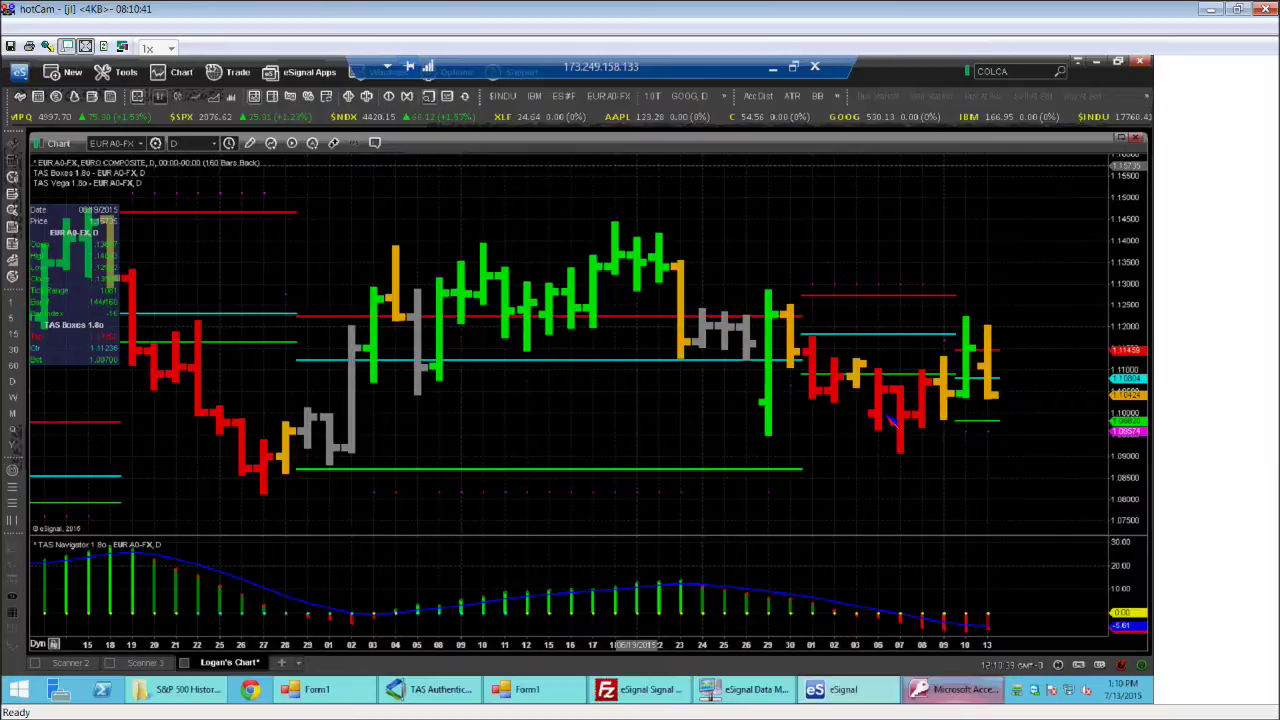
key("w")
key("Return")
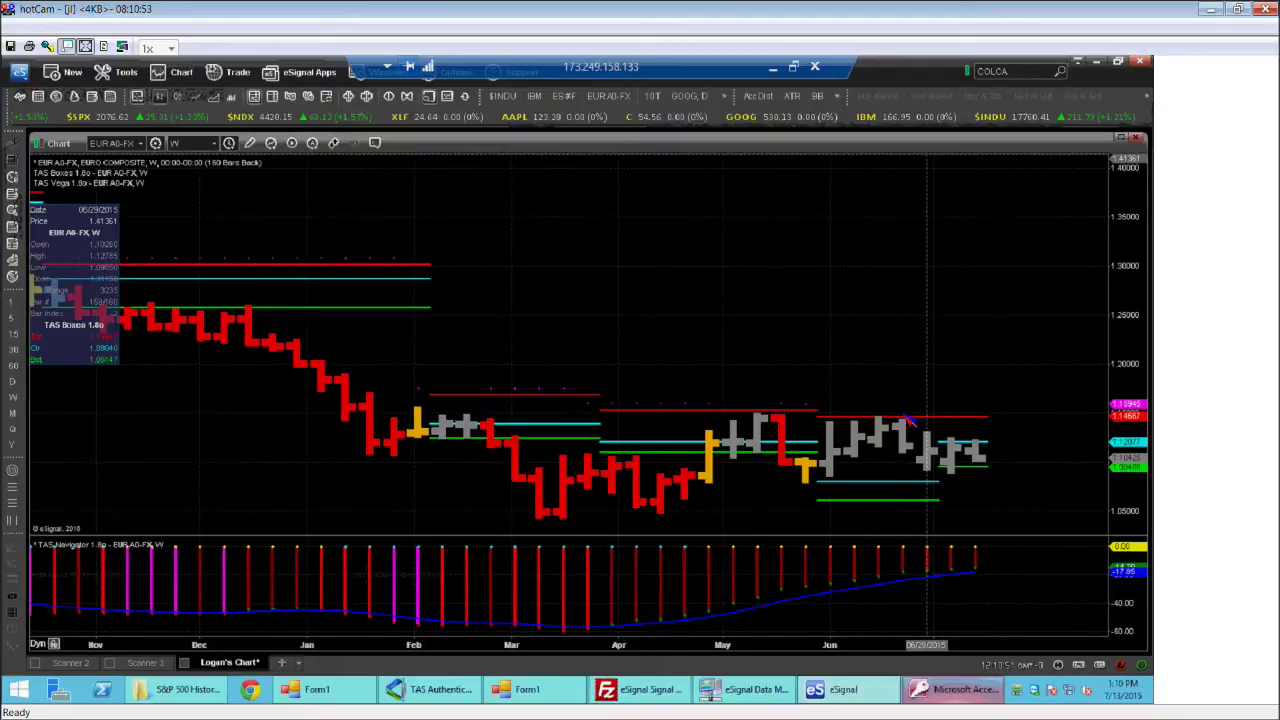
key("d")
key("Return")
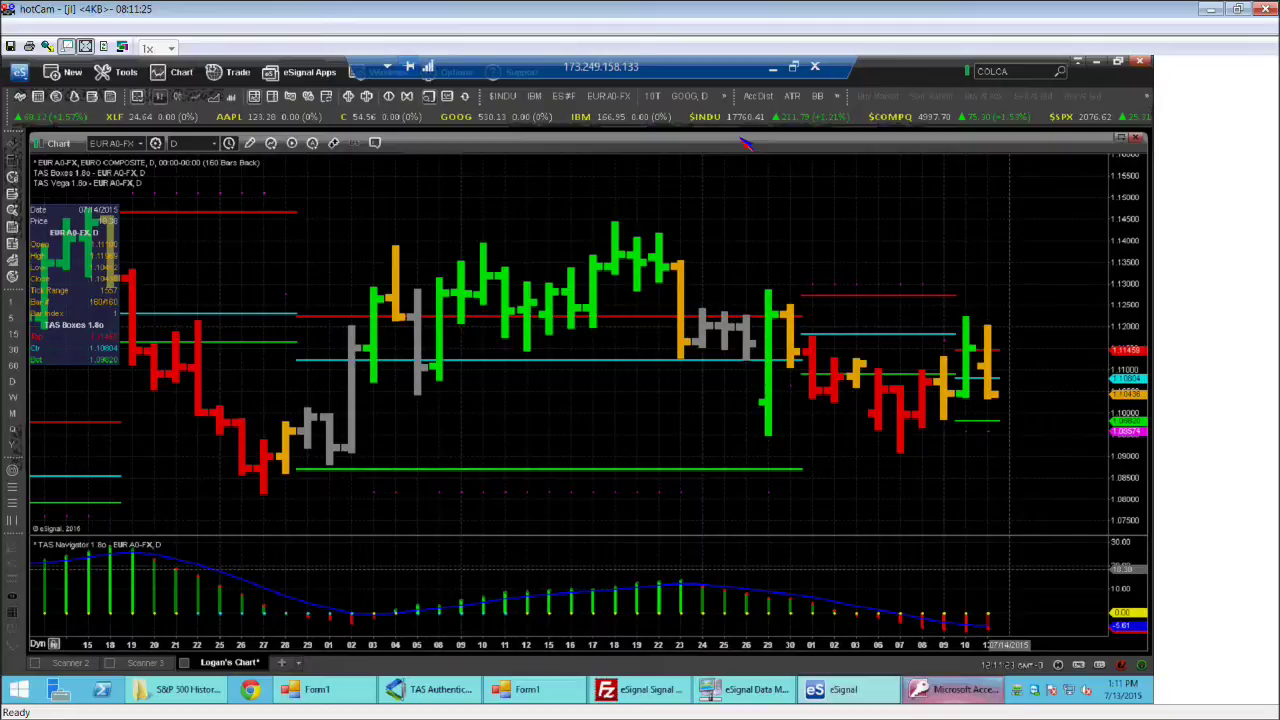
Switch the EUR A0-FX chart to 240-minute bars, then restore the four-chart layout.
type("240")
key("Return")
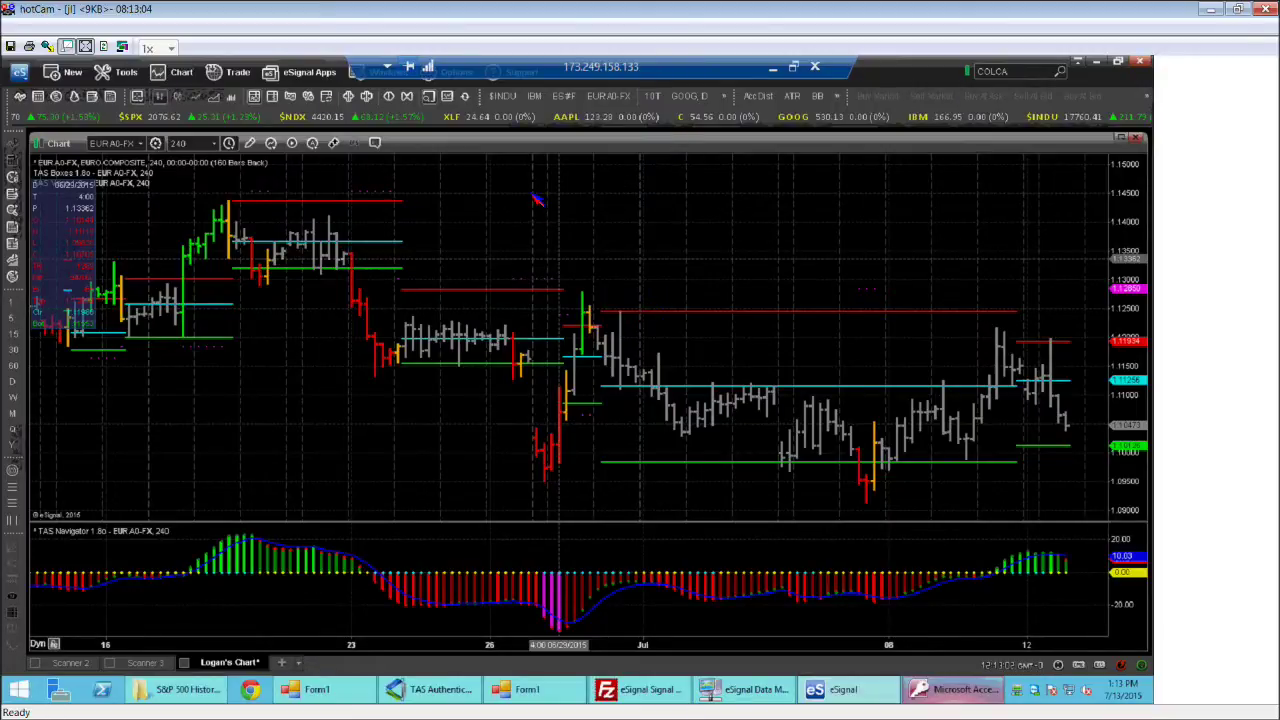
double_click(497, 145)
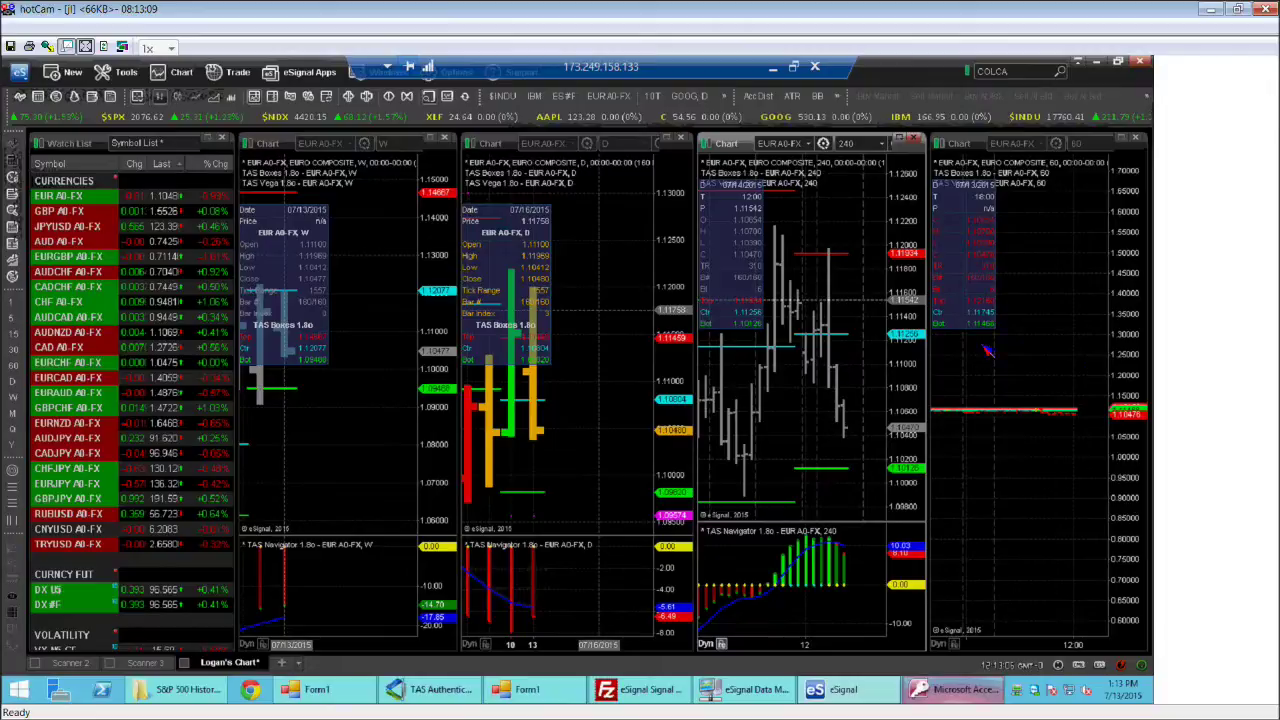
Maximize the EUR A0-FX chart and switch it to 240-minute bars.
double_click(940, 160)
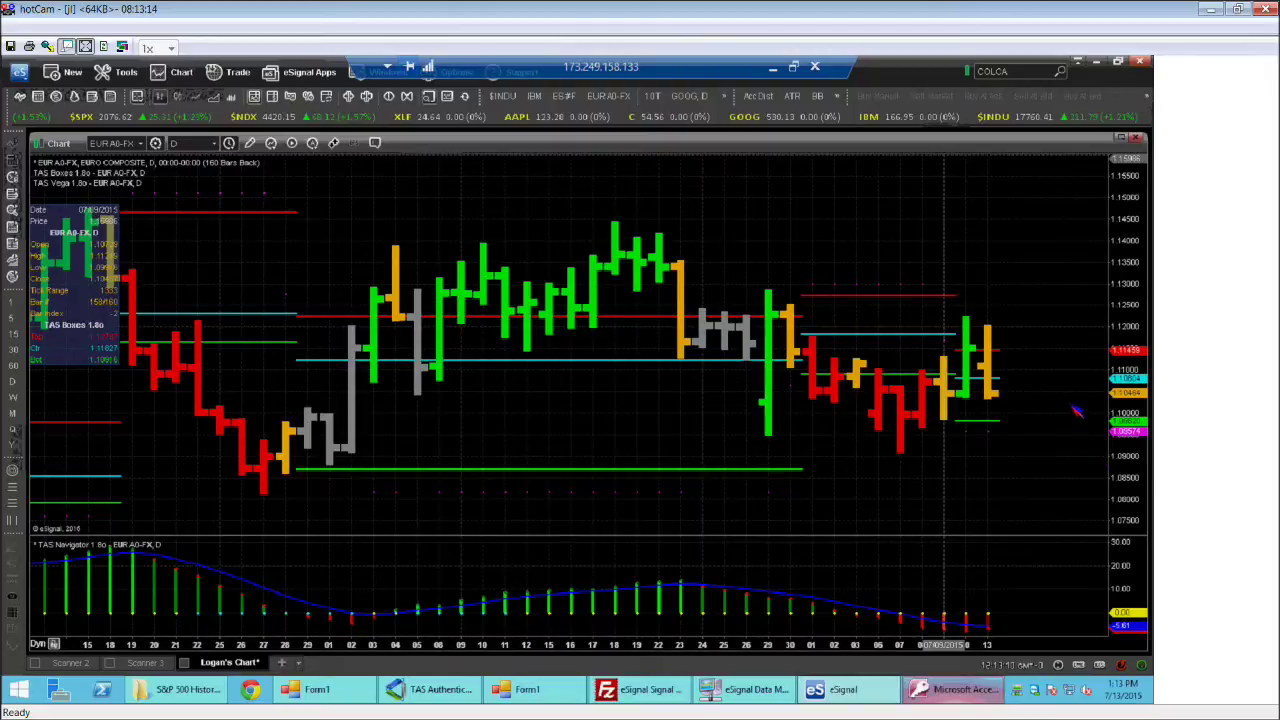
type("240")
key("Return")
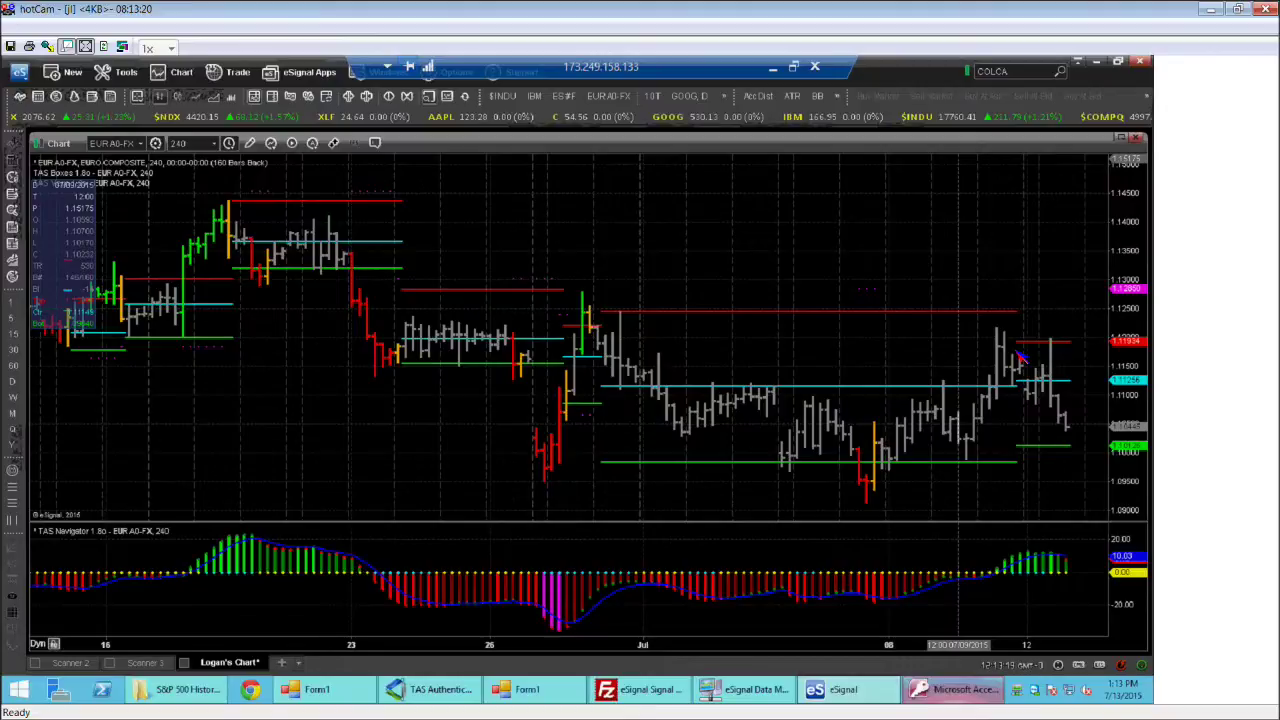
View the chart on 60-minute bars, then return it to 240-minute bars.
type("60")
key("Return")
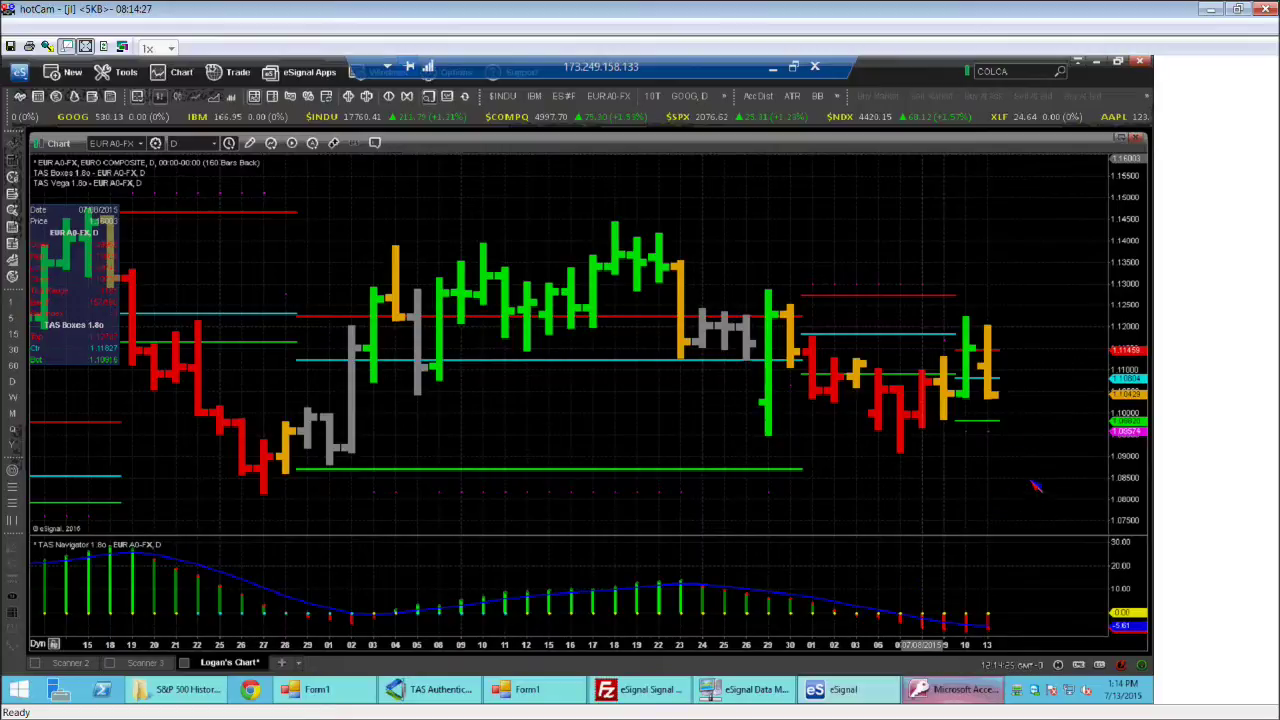
type("240")
key("Return")
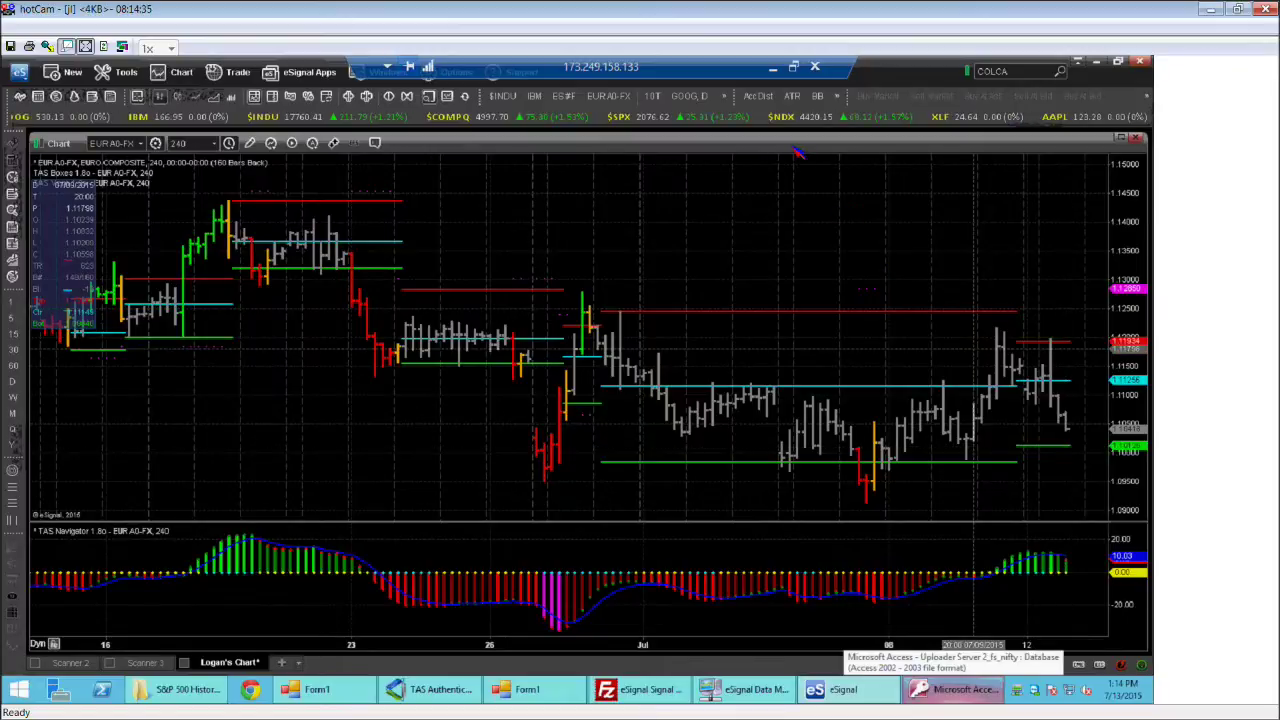
Restore the tiled layout and load bars into the 60-minute EUR A0-FX chart.
double_click(519, 146)
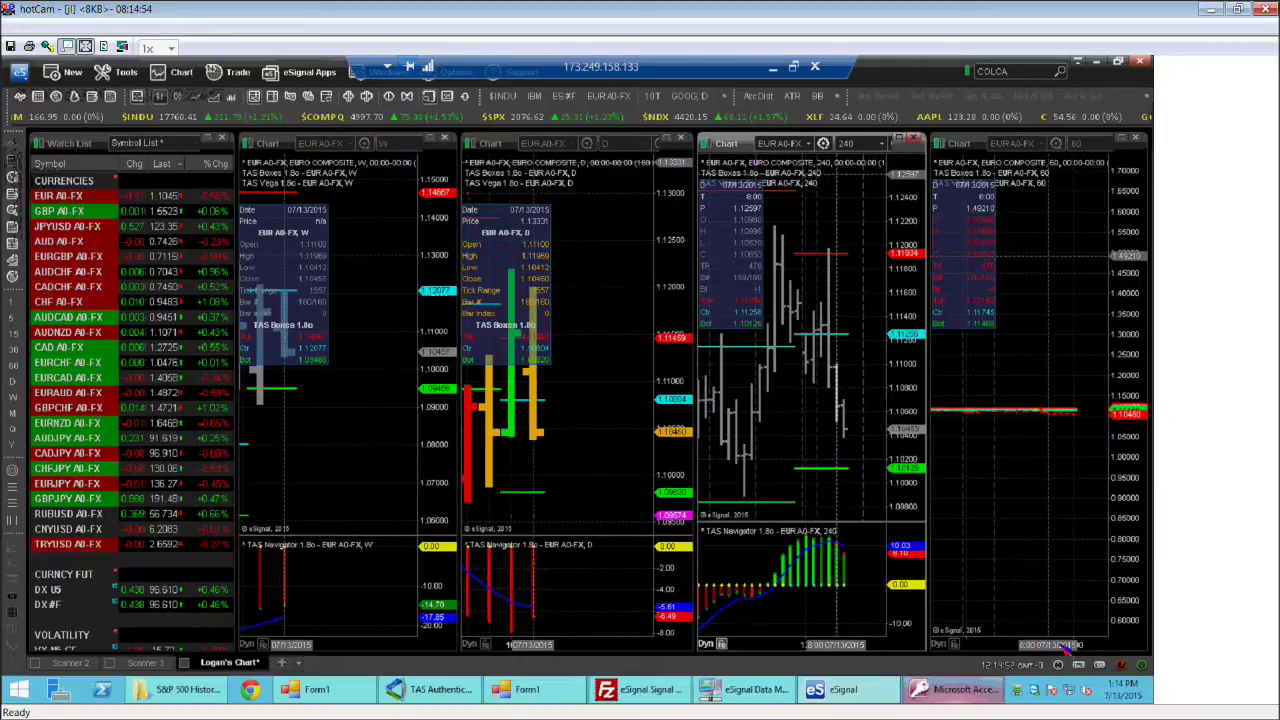
left_click(1034, 327)
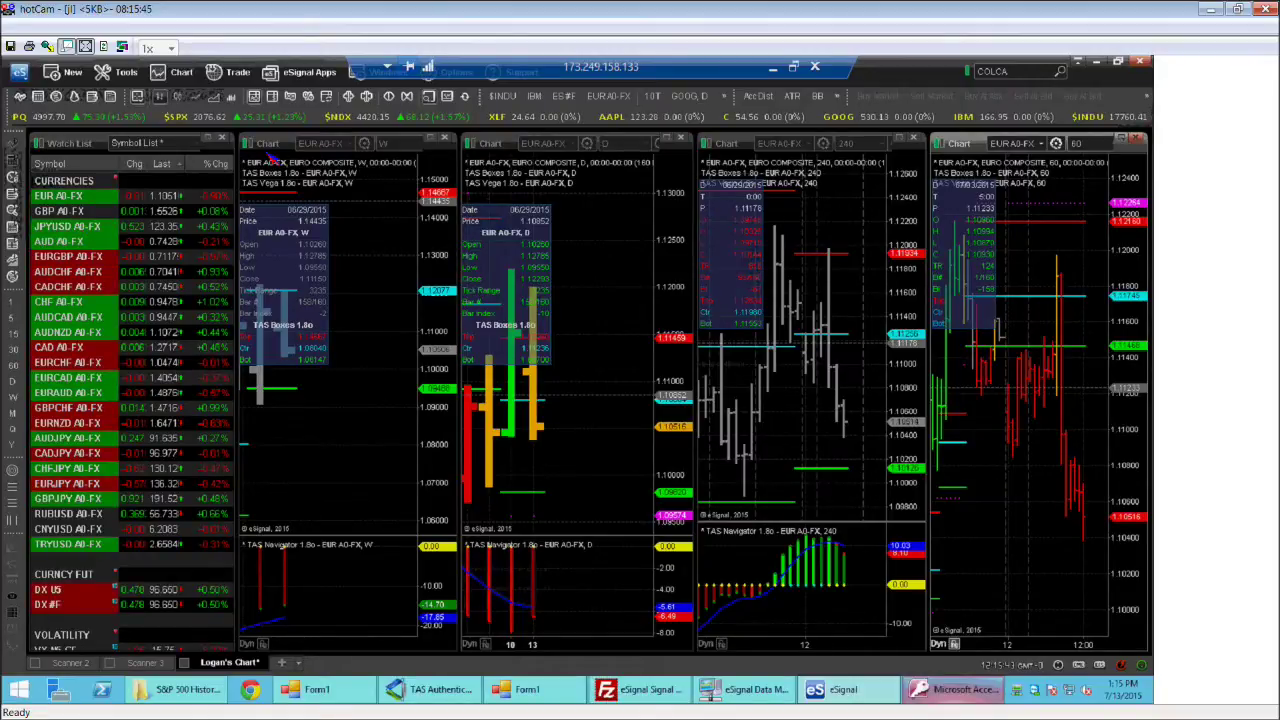
Select JPYUSD A0-FX in the Watch List so the weekly, daily, 240 and 60-minute charts follow.
left_click(86, 228)
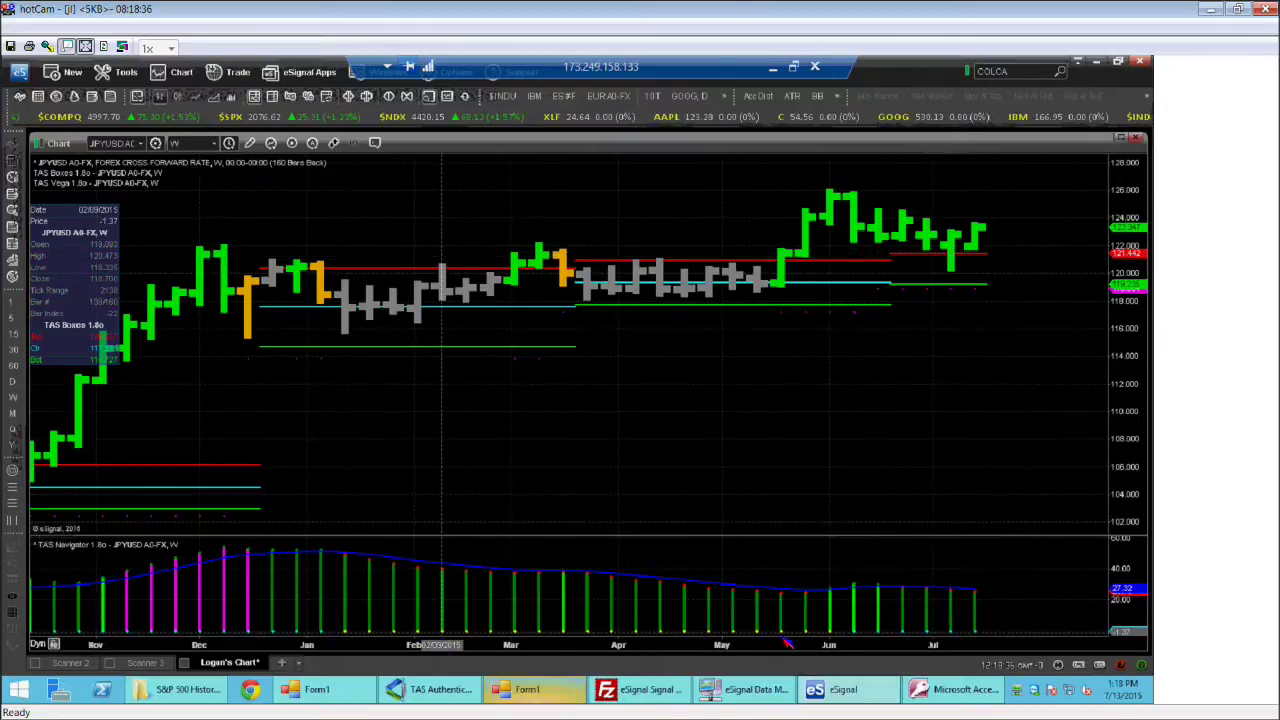
Zoom the weekly JPYUSD A0-FX chart out and back in around the 121.442 level.
scroll(800, 644, "down", 2)
scroll(835, 644, "down", 2)
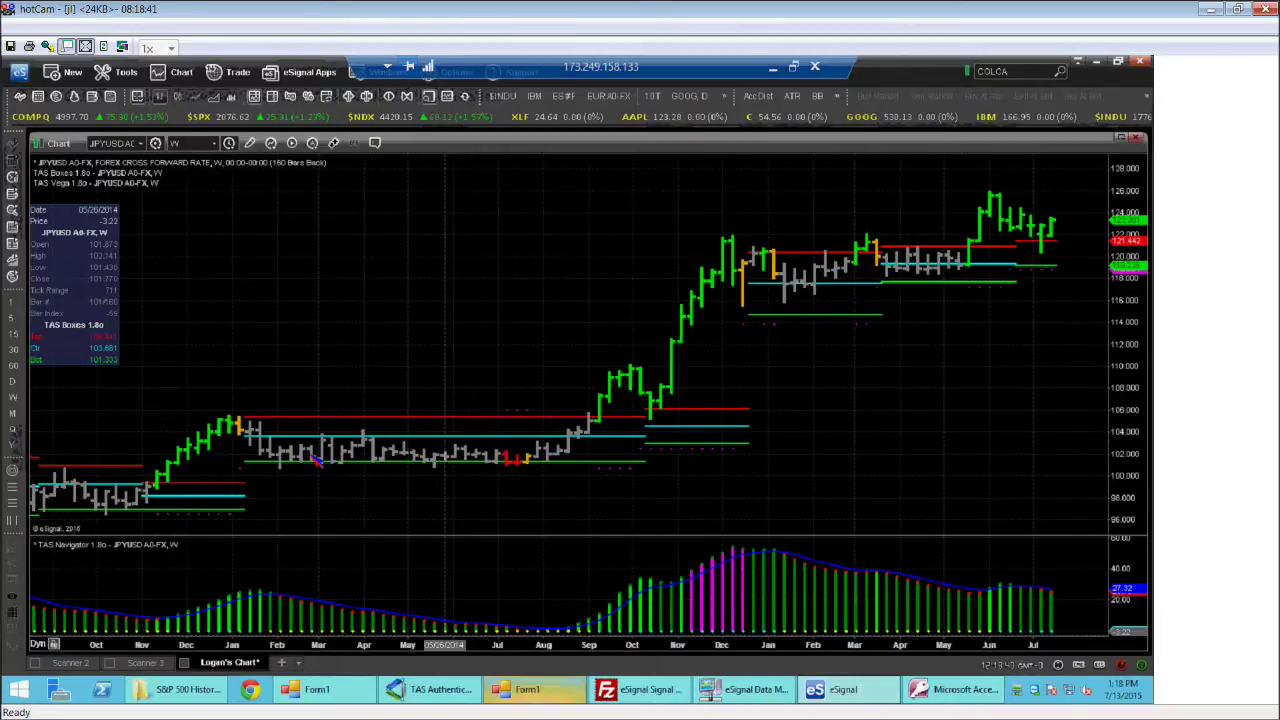
scroll(314, 459, "down", 1)
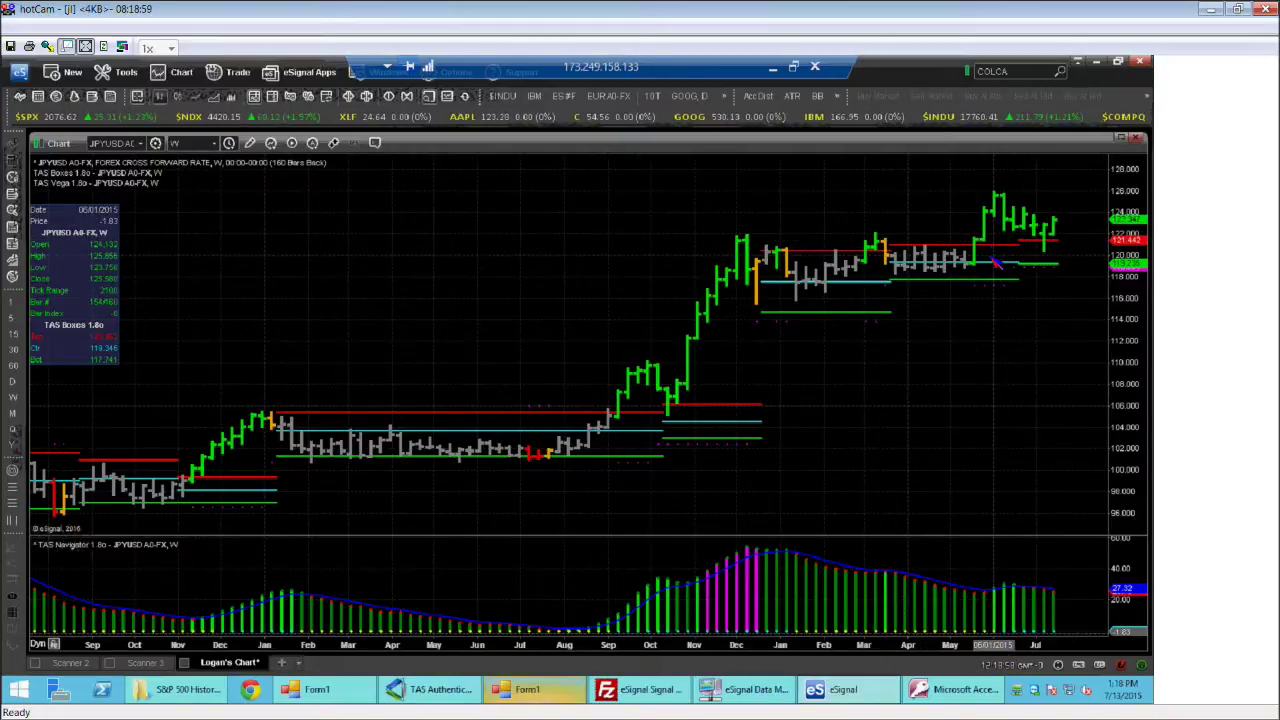
scroll(996, 262, "up", 3)
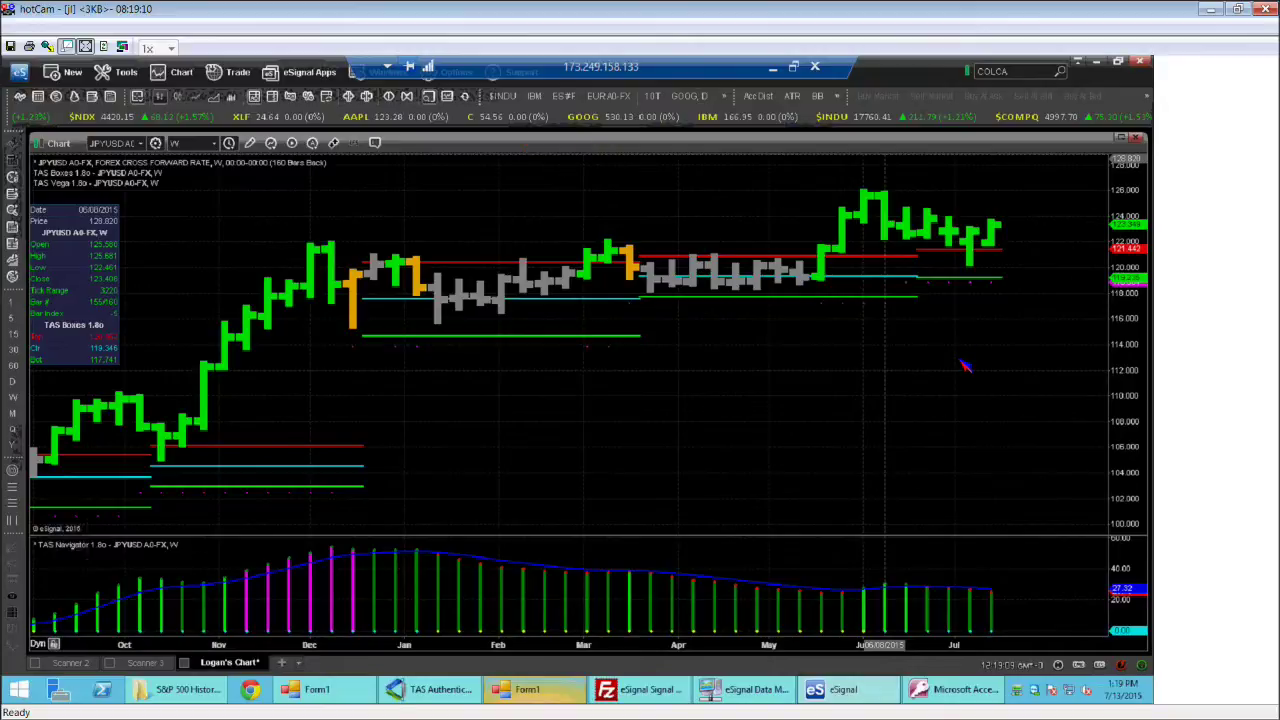
Change the JPYUSD A0-FX chart interval from weekly to daily with D.
key("d")
key("Return")
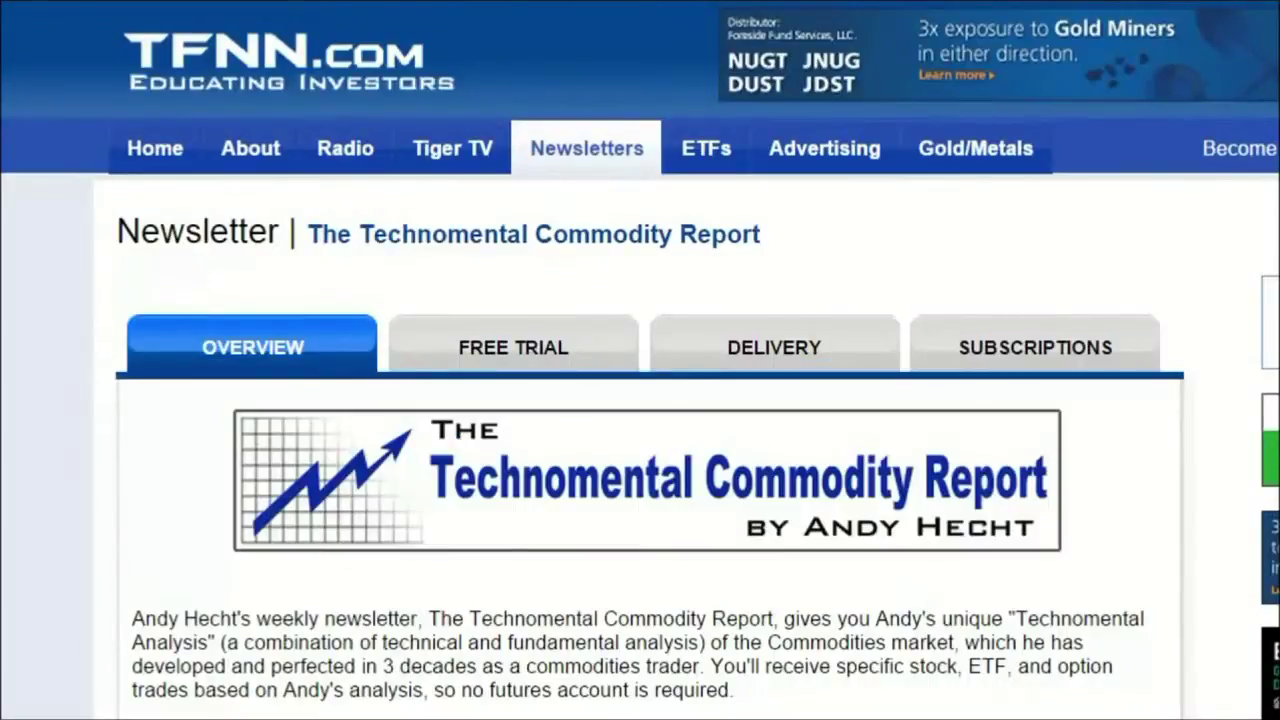
Show the FREE TRIAL tab offering a one-month Technomental Commodity Report subscription.
left_click(519, 366)
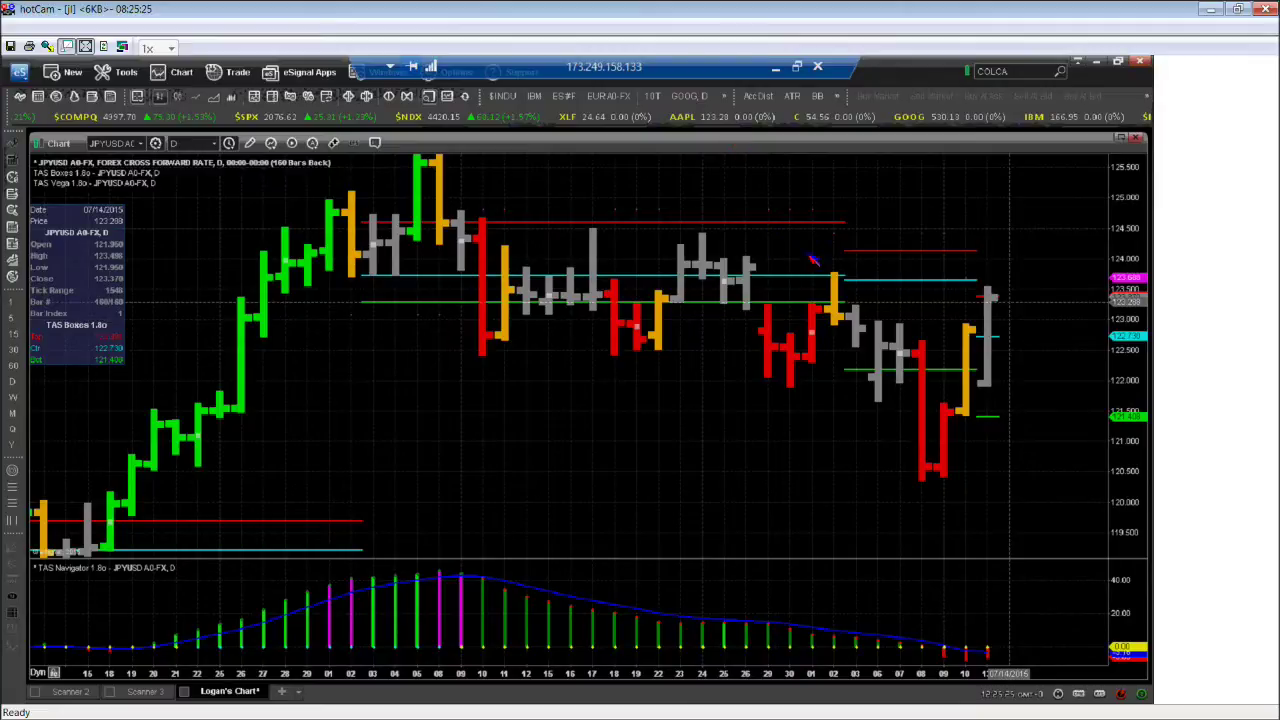
Restore the four-chart layout, then maximize the 240-minute JPYUSD chart.
double_click(754, 147)
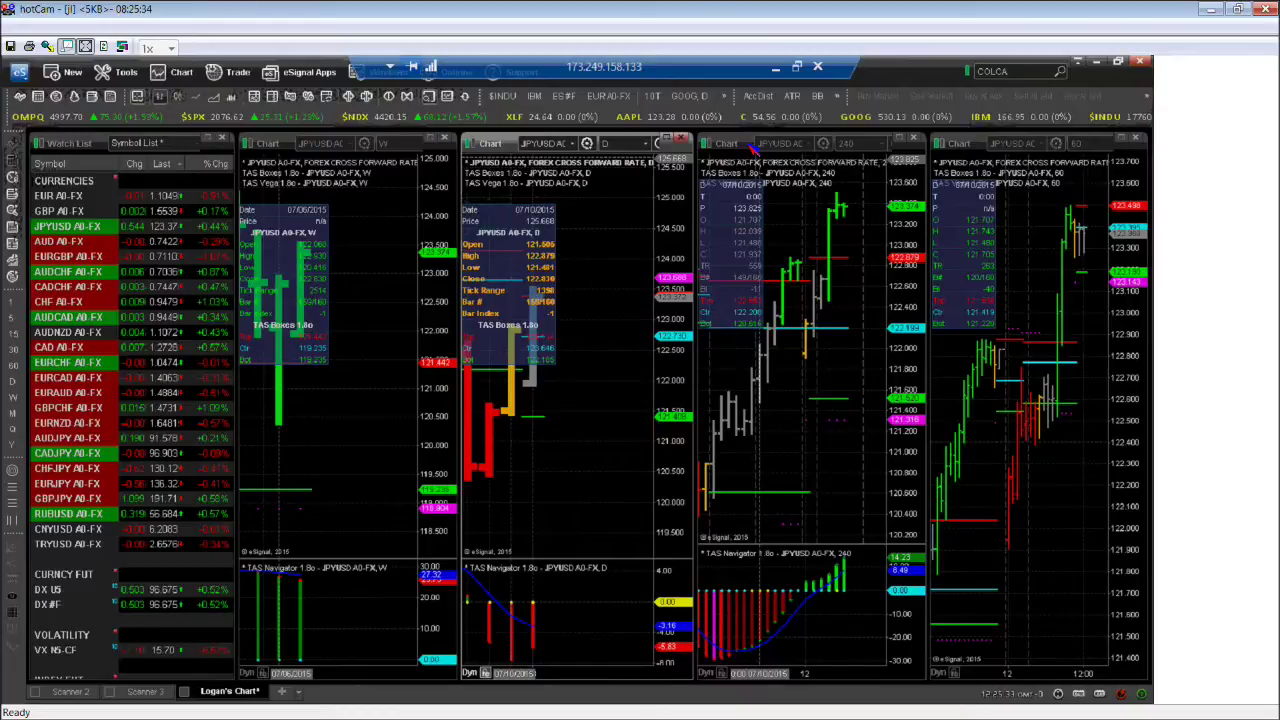
double_click(752, 146)
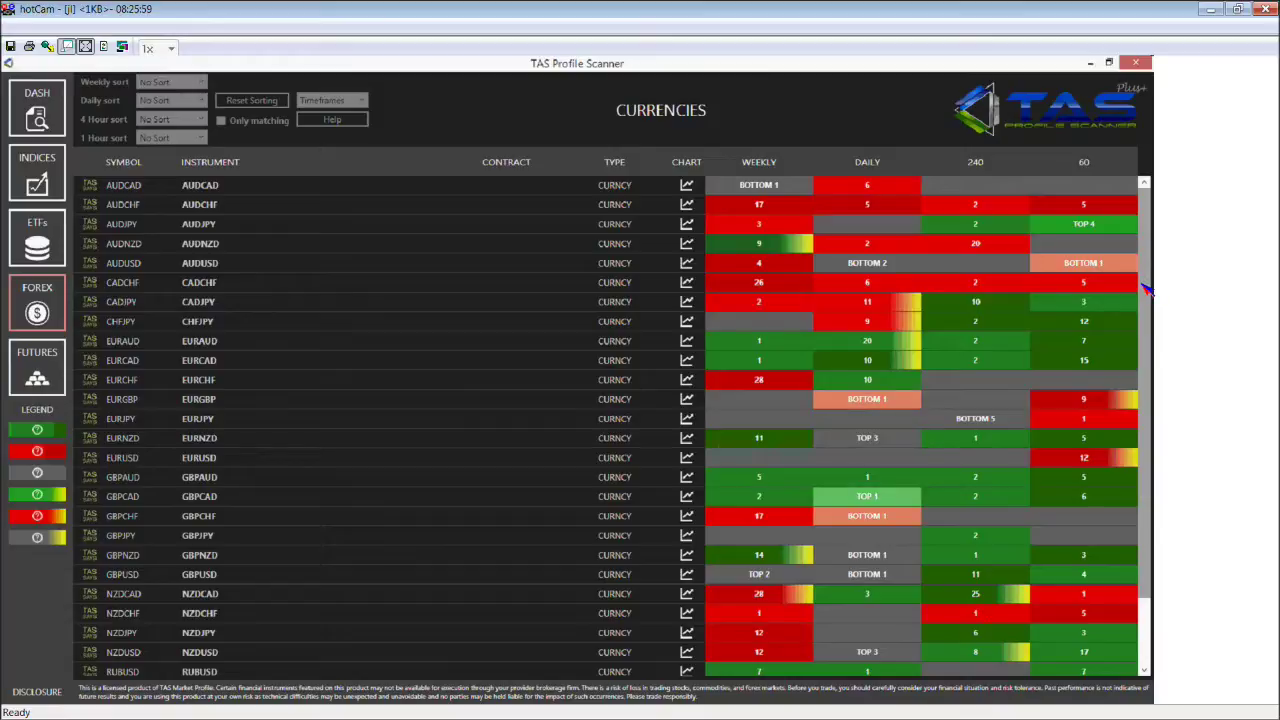
Bring up the ETF Profile Heat Grid and open the daily XLY Market Breadth Chart.
left_click(550, 301)
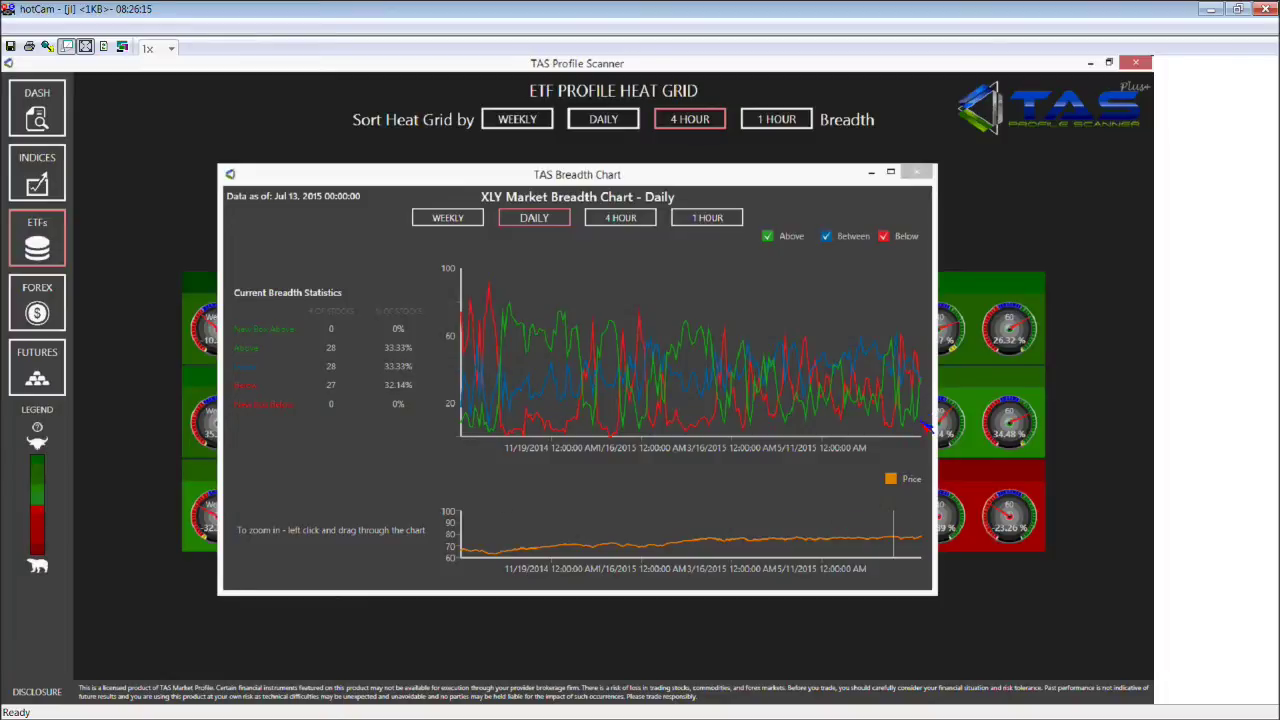
Zoom into a section of the XLY breadth chart by dragging across it.
mouse_move(926, 423)
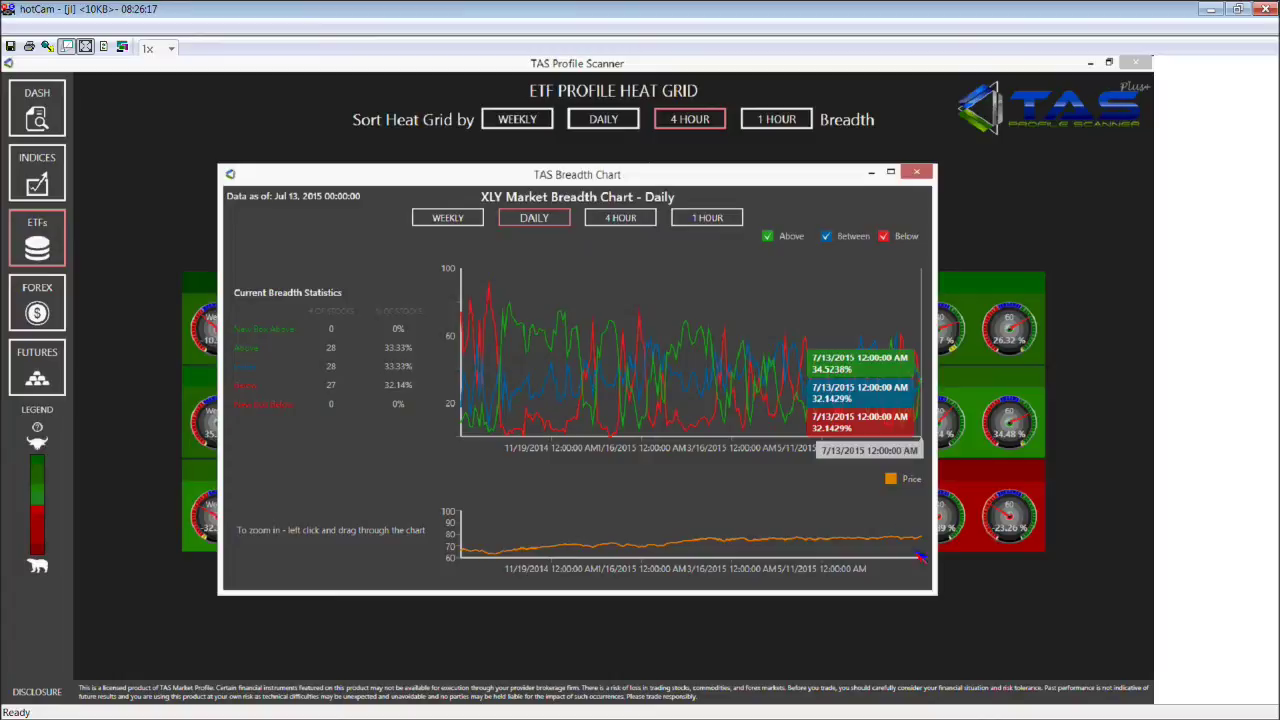
left_click_drag(600, 490, 670, 485)
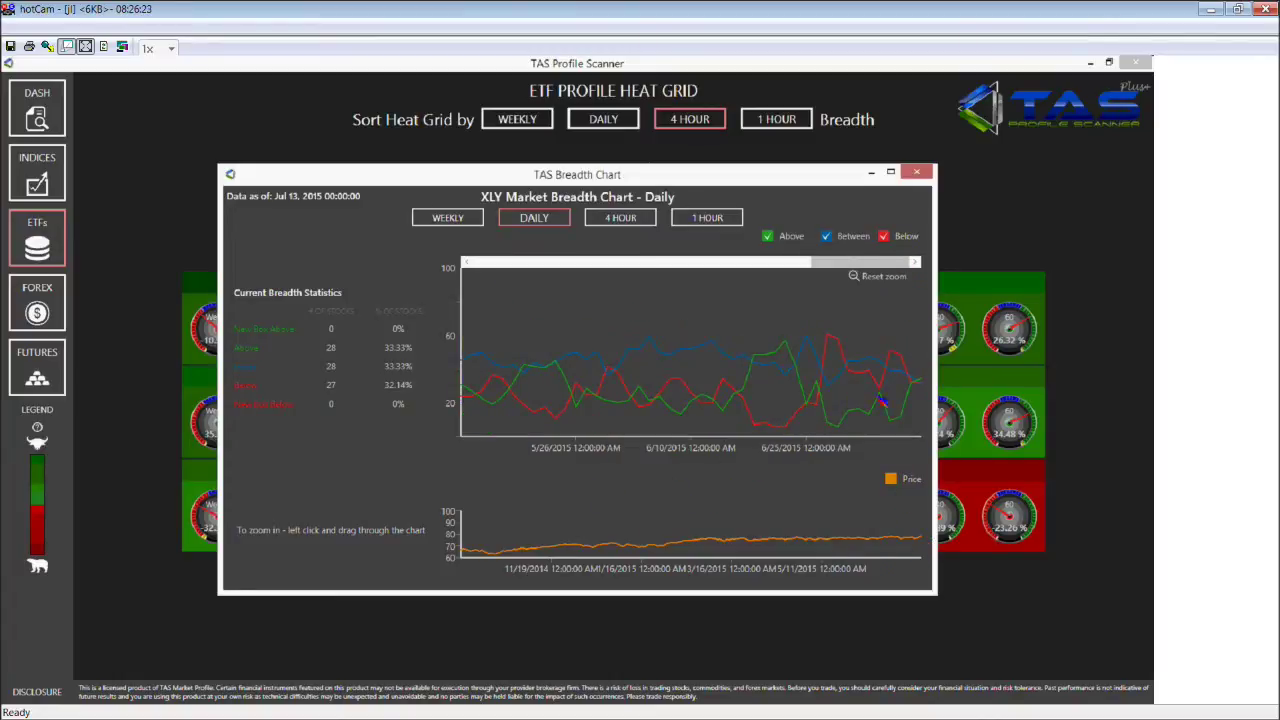
mouse_move(928, 442)
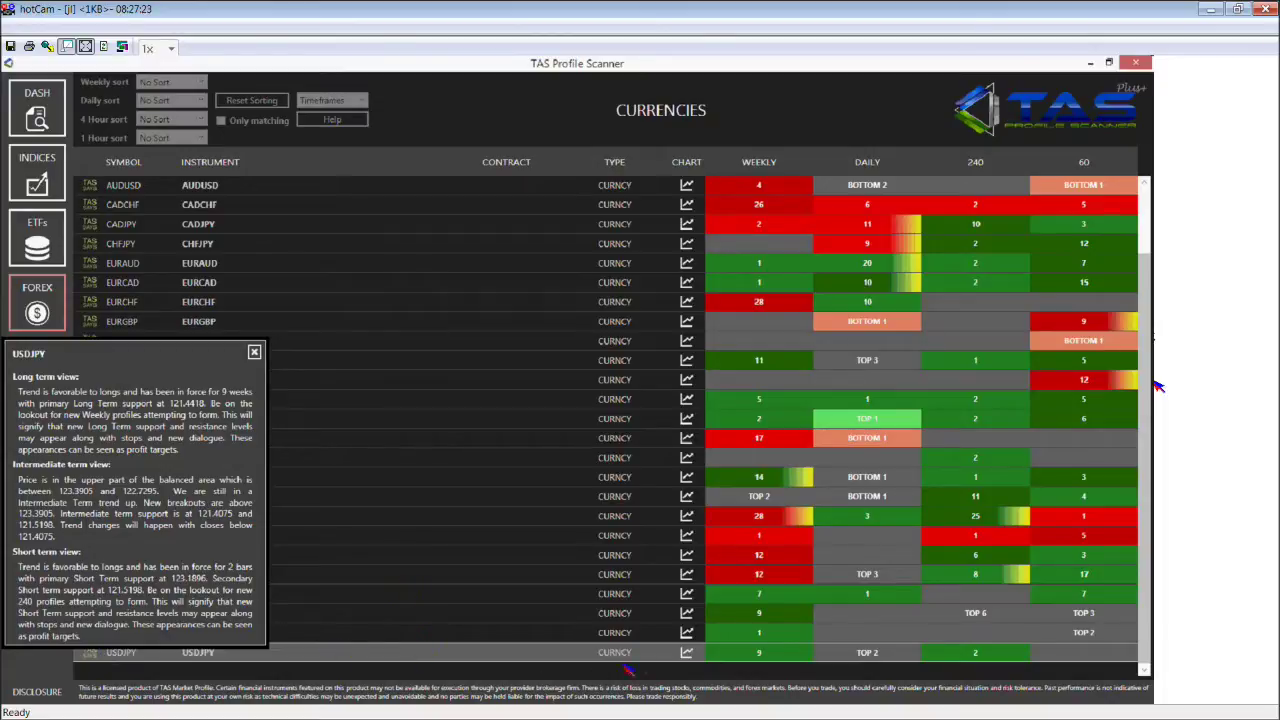
mouse_move(757, 652)
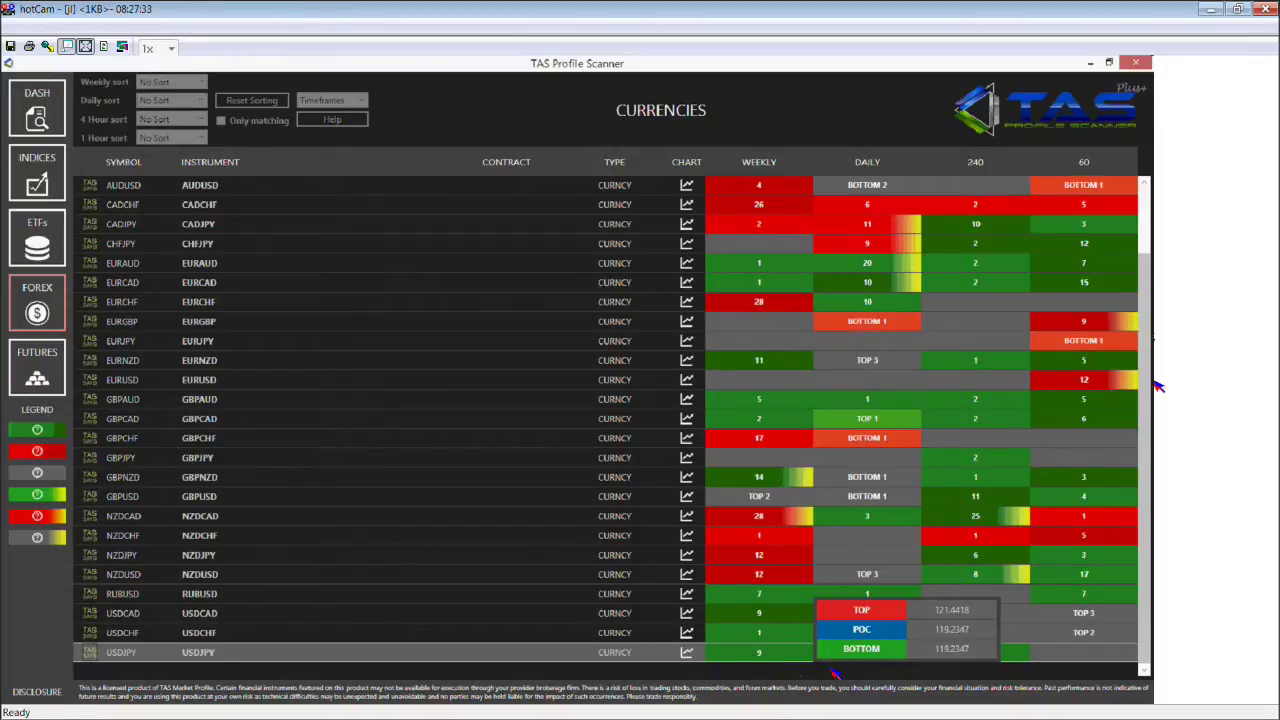
mouse_move(857, 655)
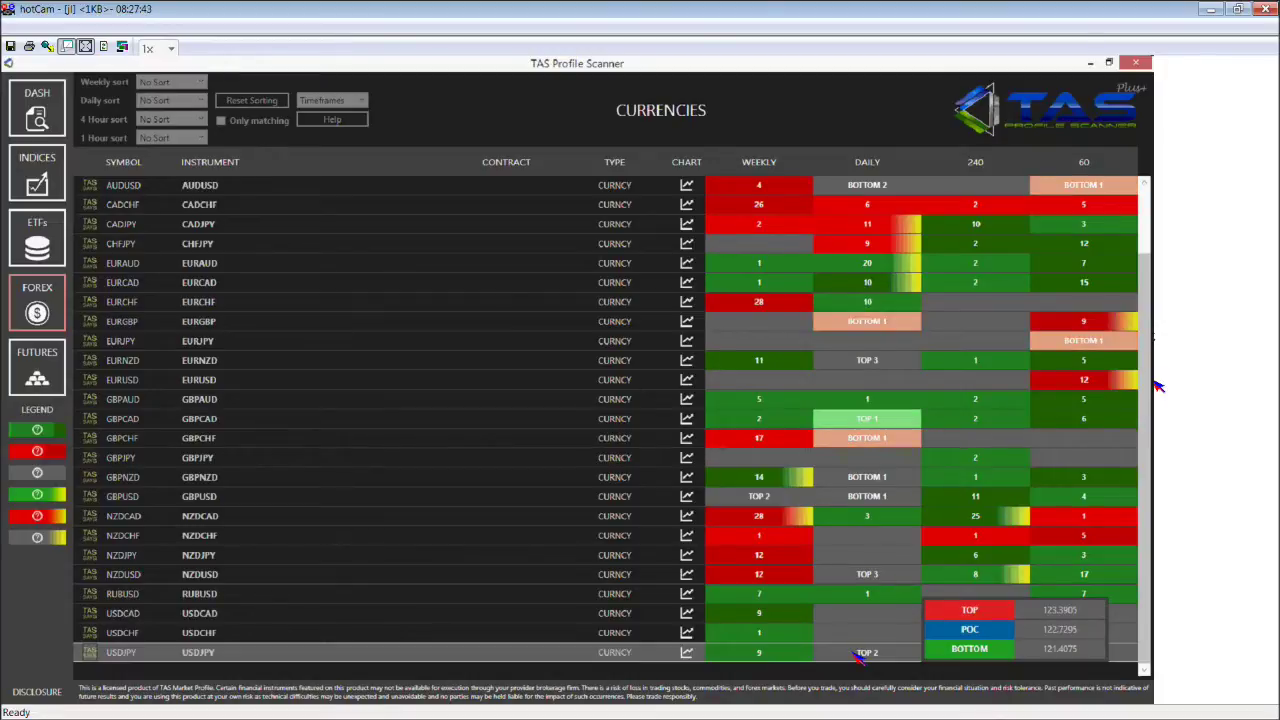
mouse_move(953, 658)
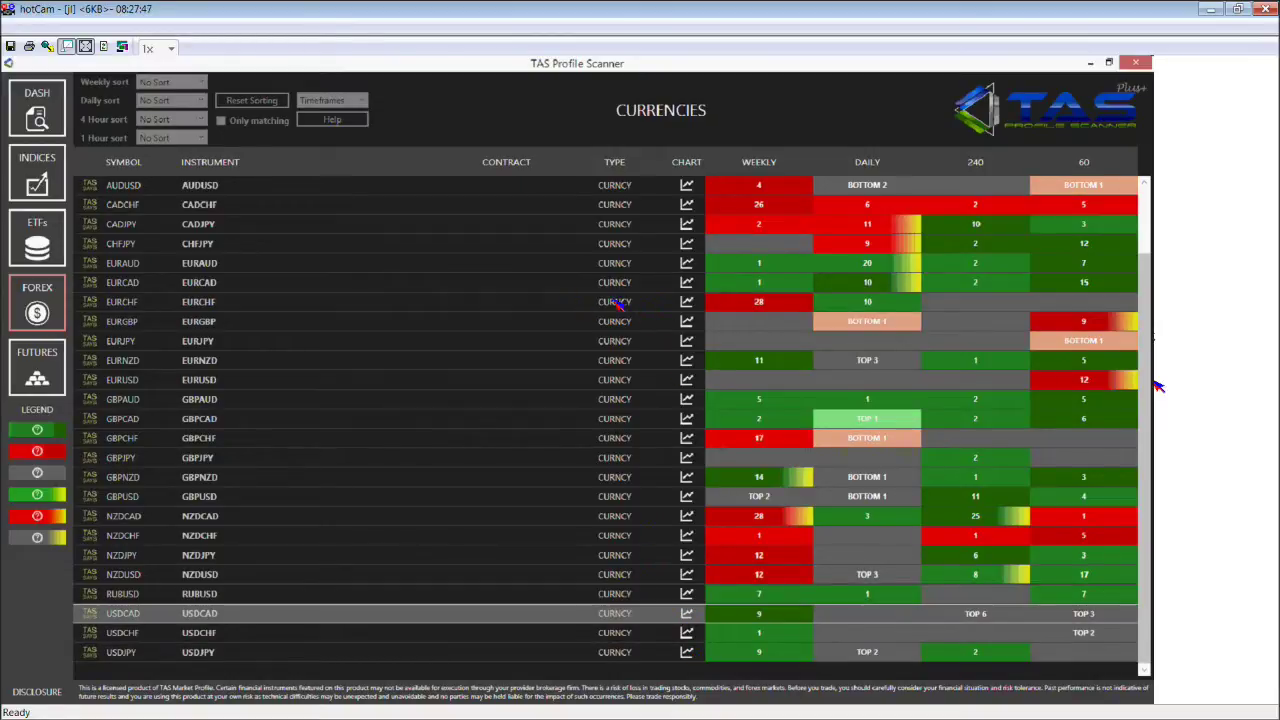
left_click(684, 305)
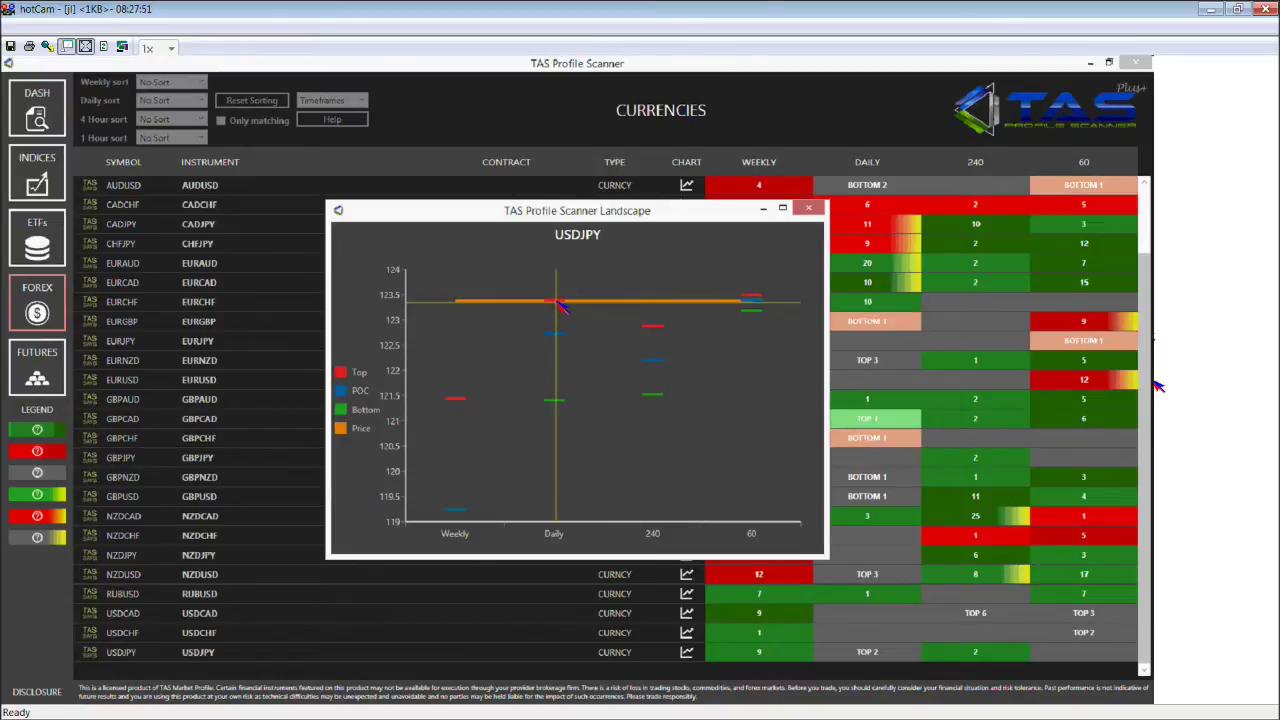
mouse_move(562, 305)
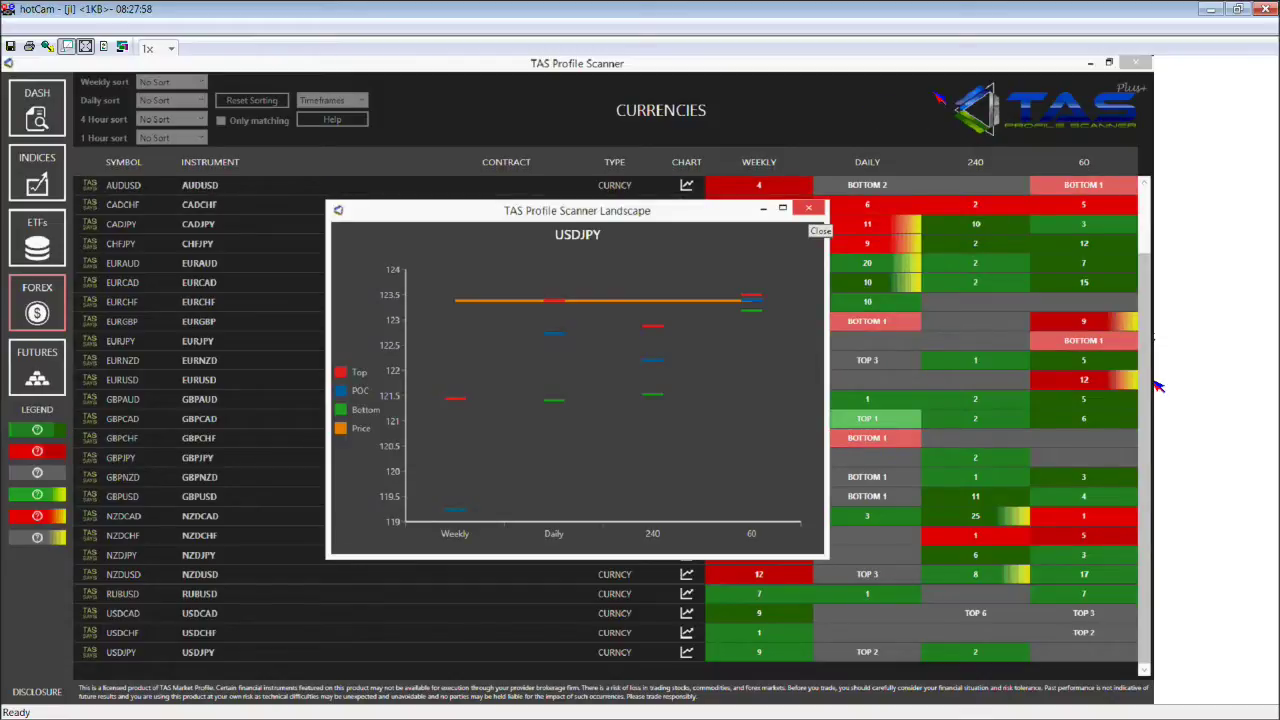
left_click(808, 207)
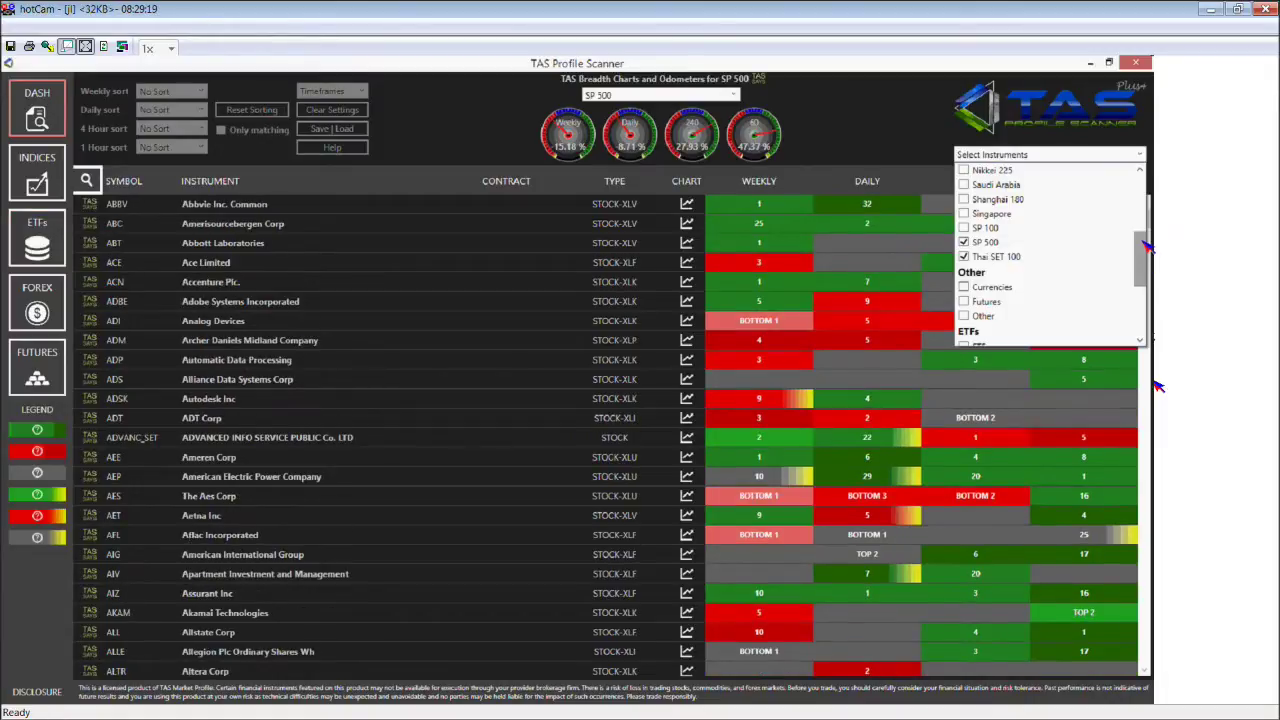
Add SP 500 to the selected instruments and scroll down the dashboard.
left_click(966, 243)
left_click(1155, 450)
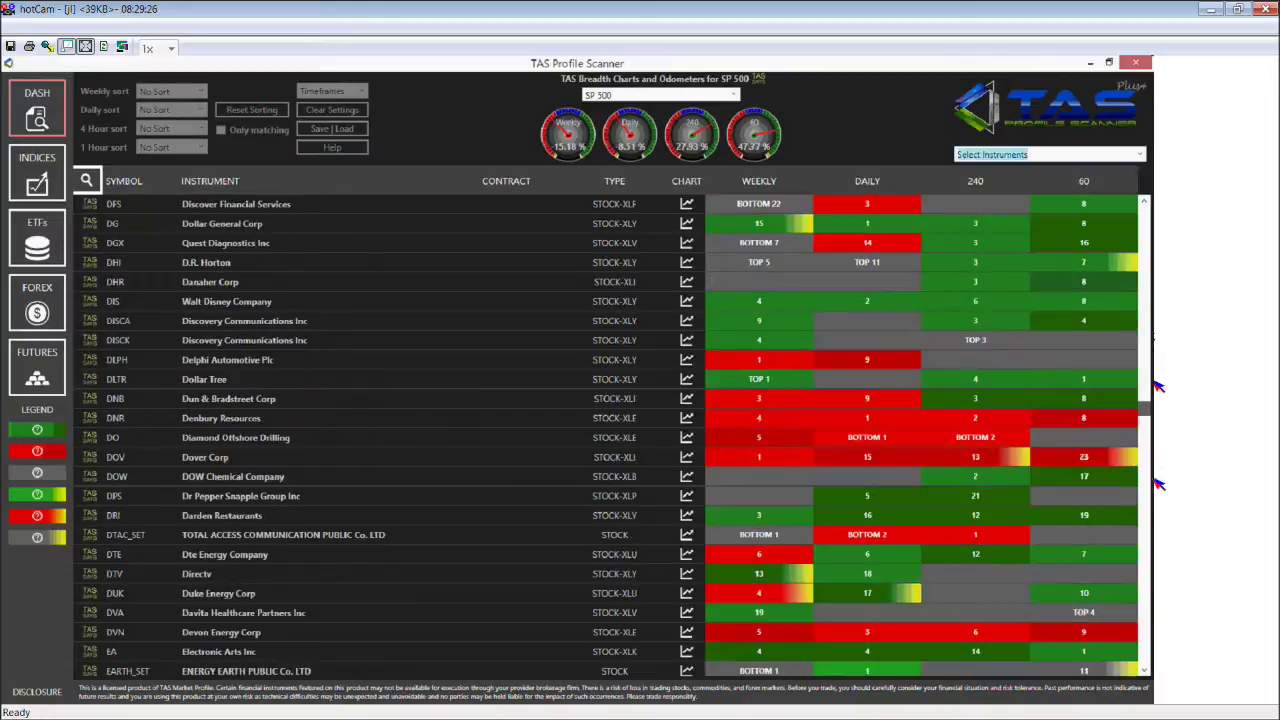
left_click(1154, 584)
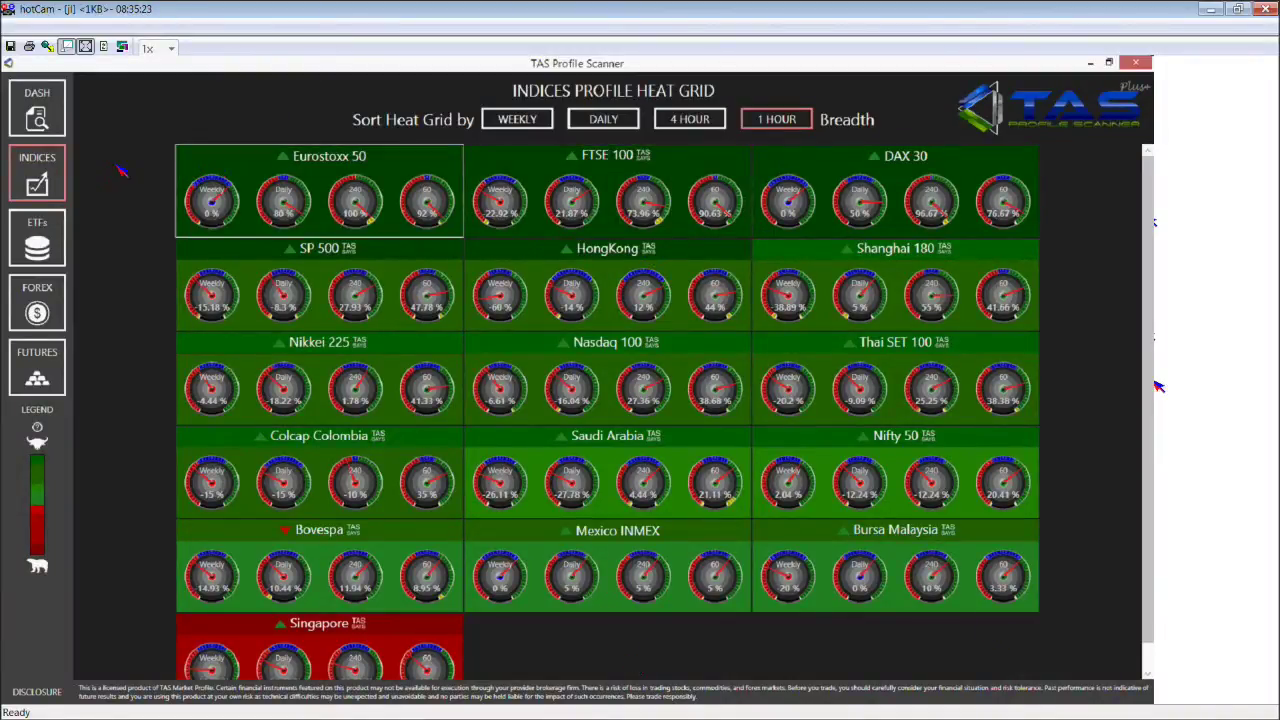
left_click(58, 122)
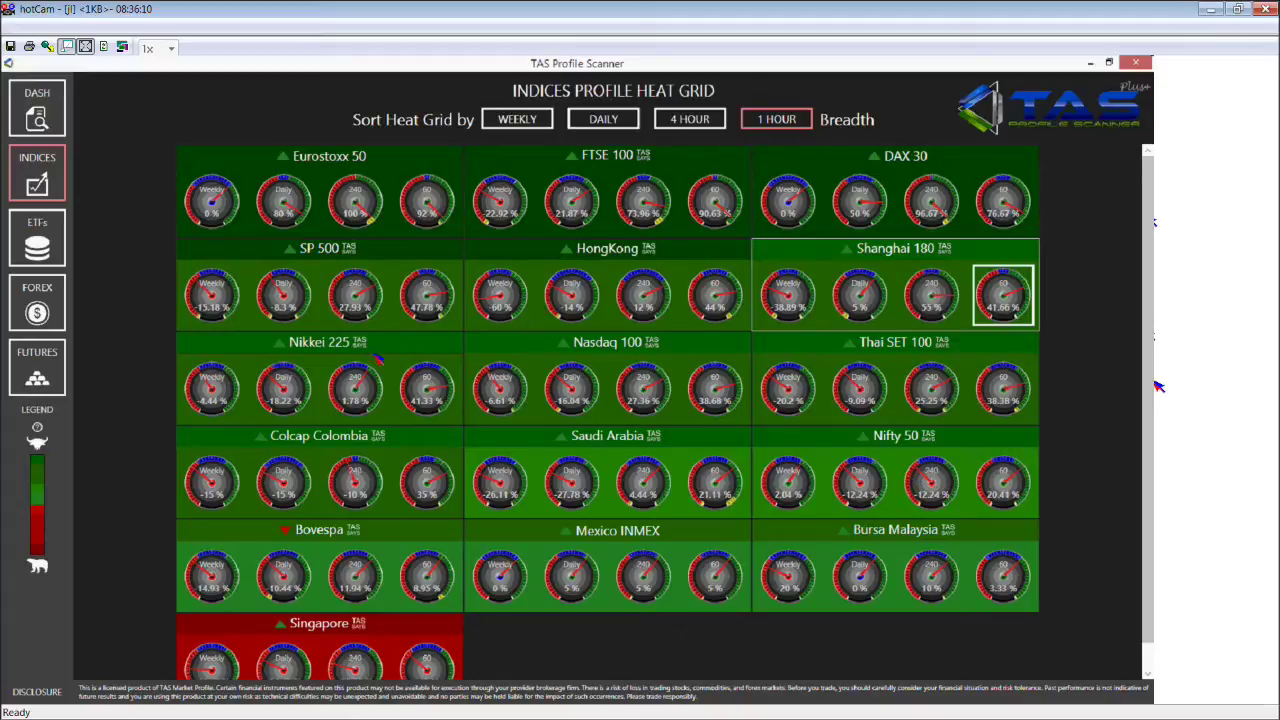
key("Return")
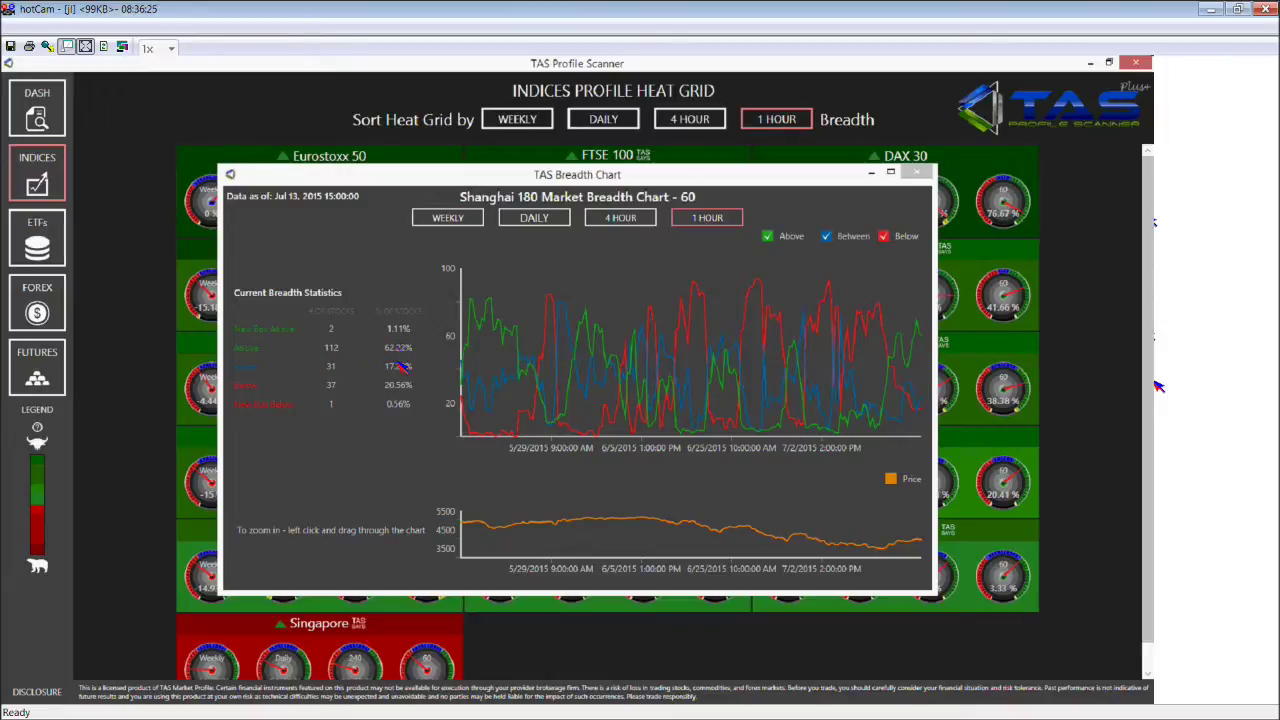
mouse_move(466, 385)
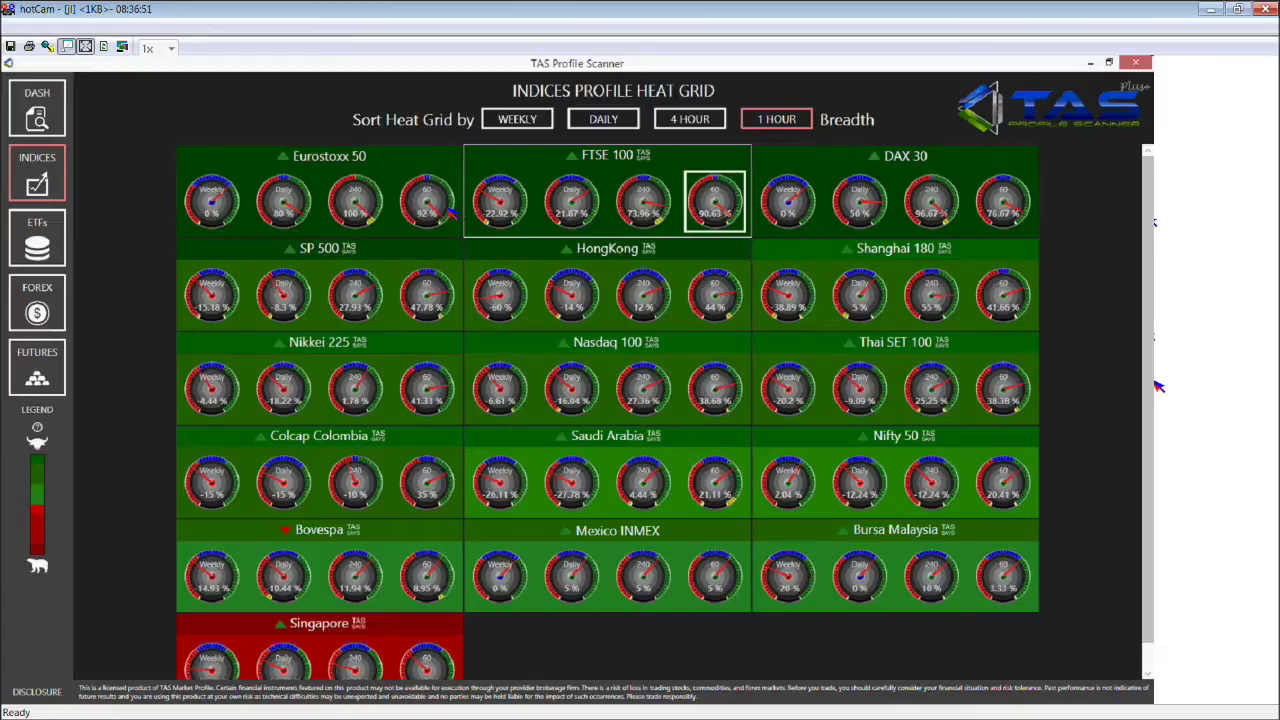
left_click(450, 214)
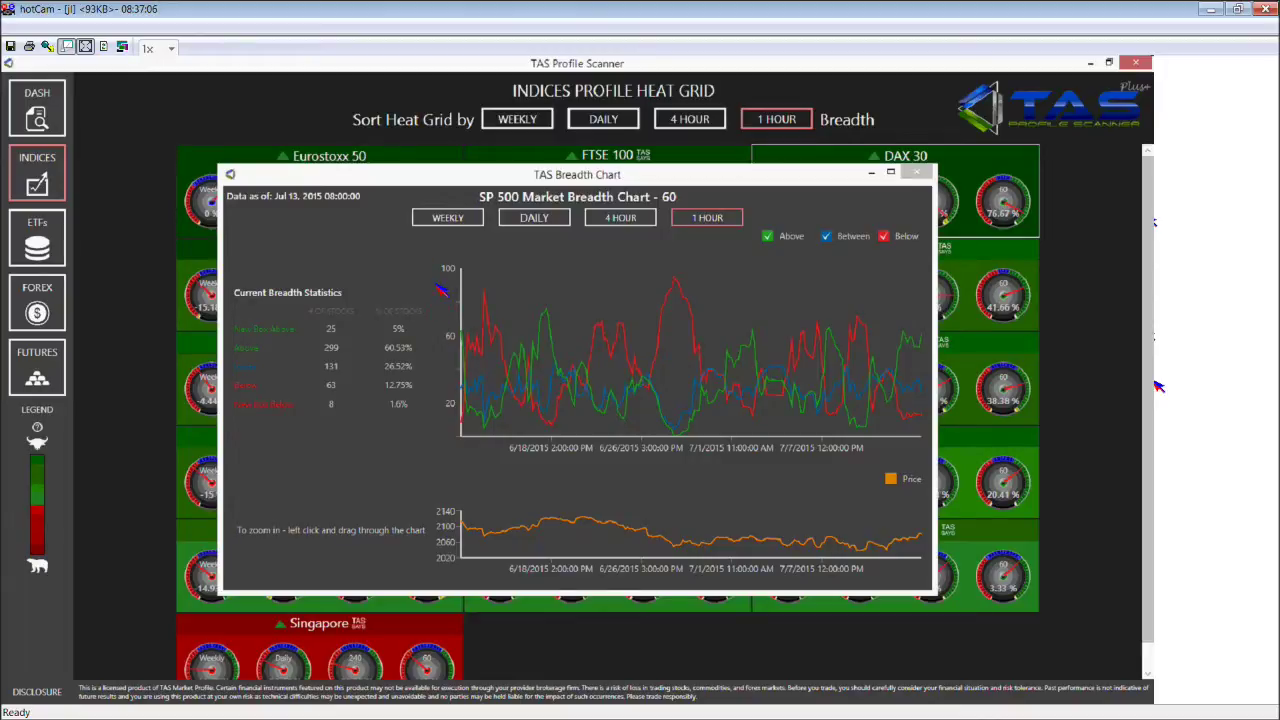
Close the SP 500 breadth chart to return to the Indices Profile Heat Grid.
key("Escape")
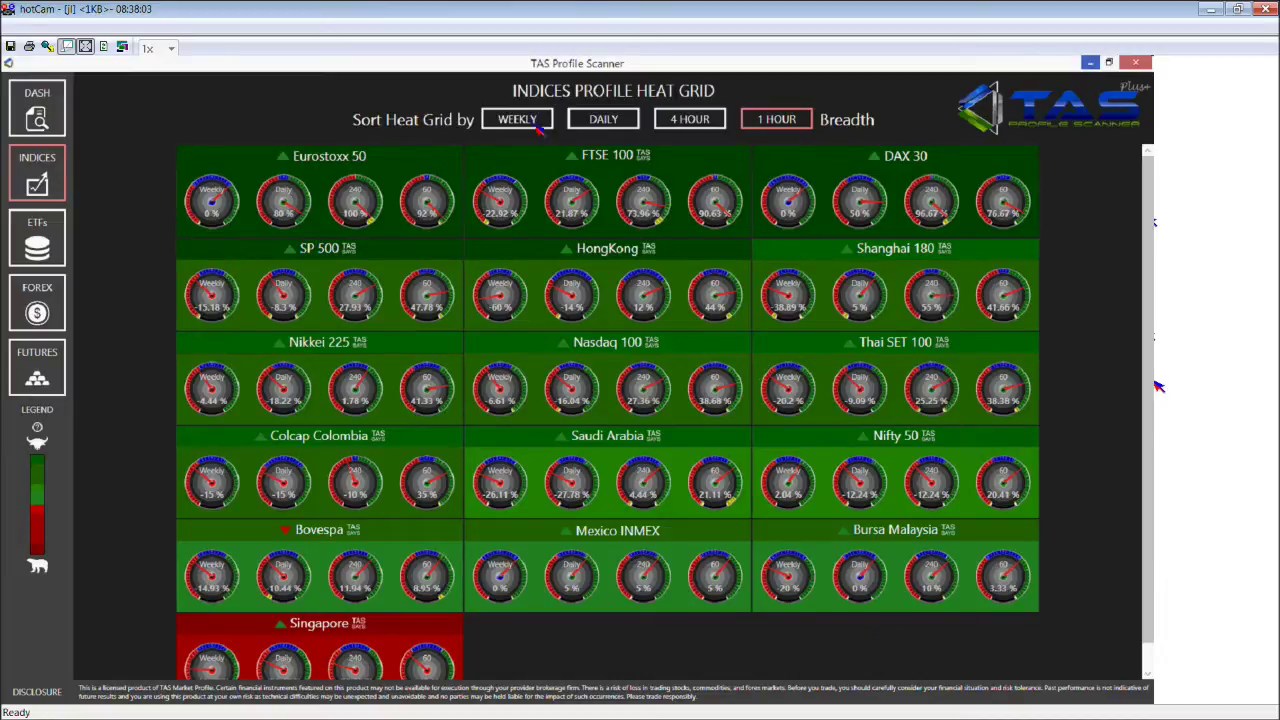
Sort the indices heat grid by daily readings and pick the SP 500 Daily and Weekly gauges.
left_click(579, 121)
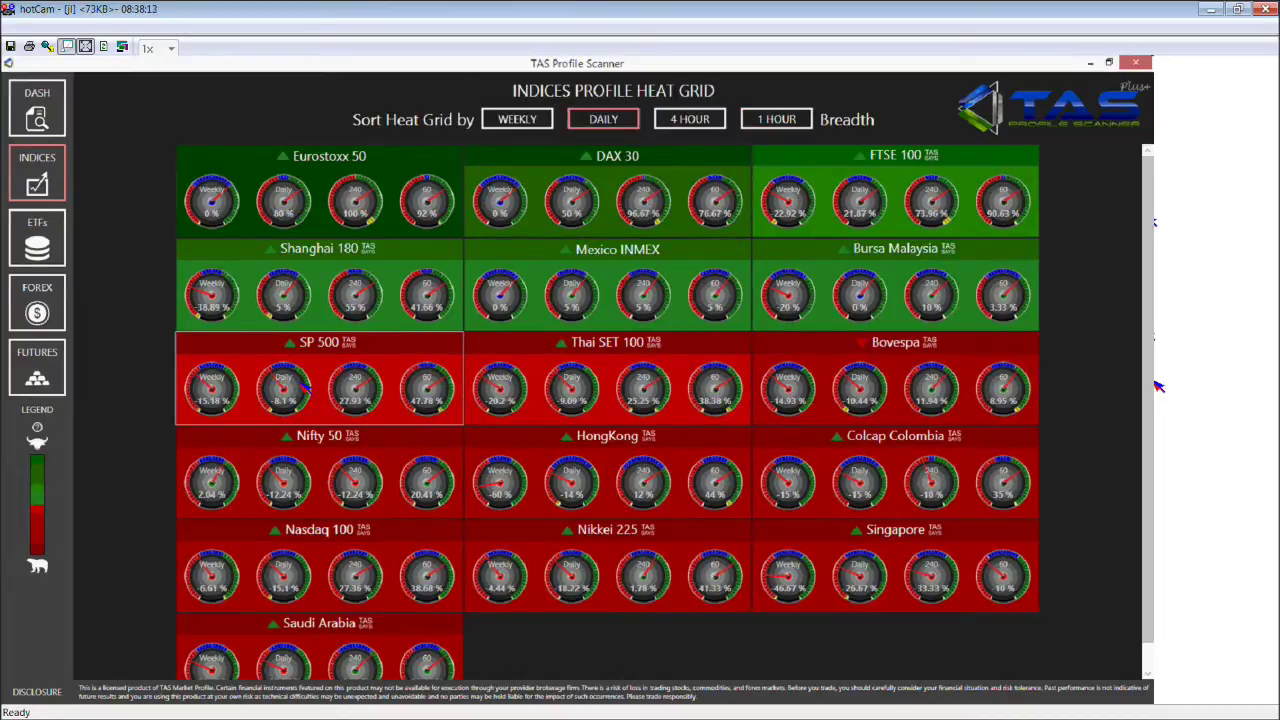
left_click(307, 388)
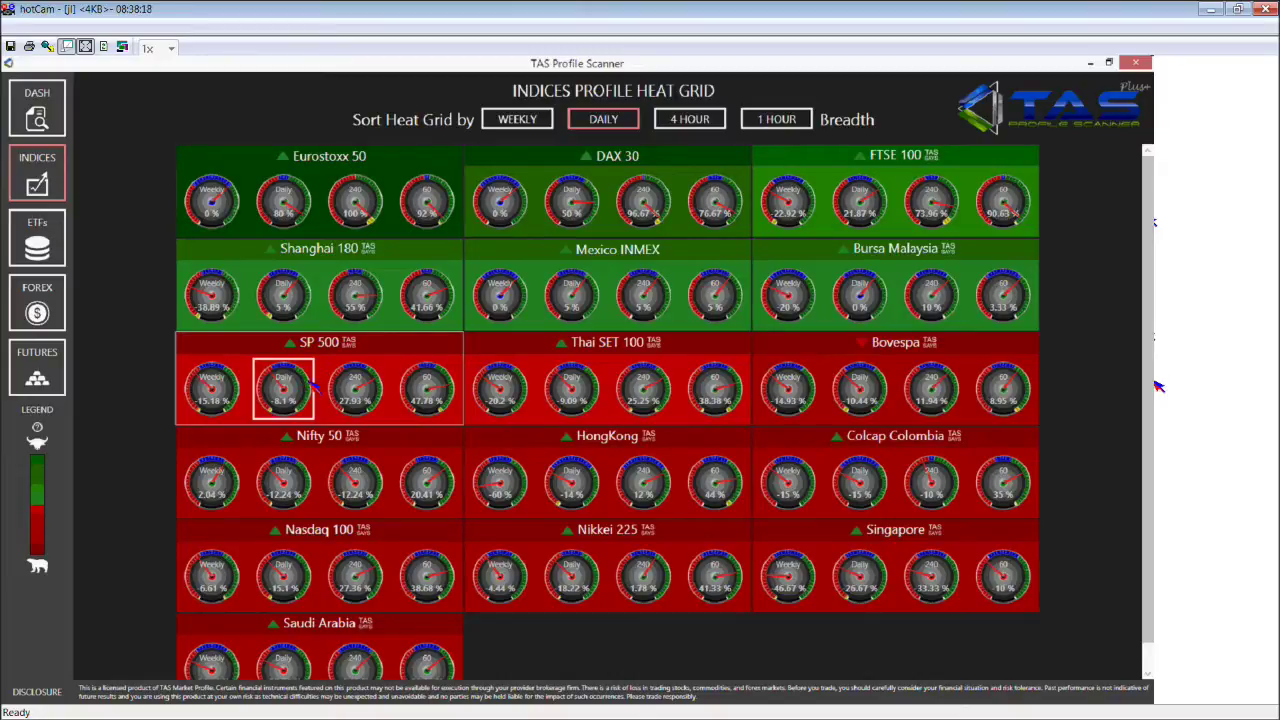
left_click(237, 392)
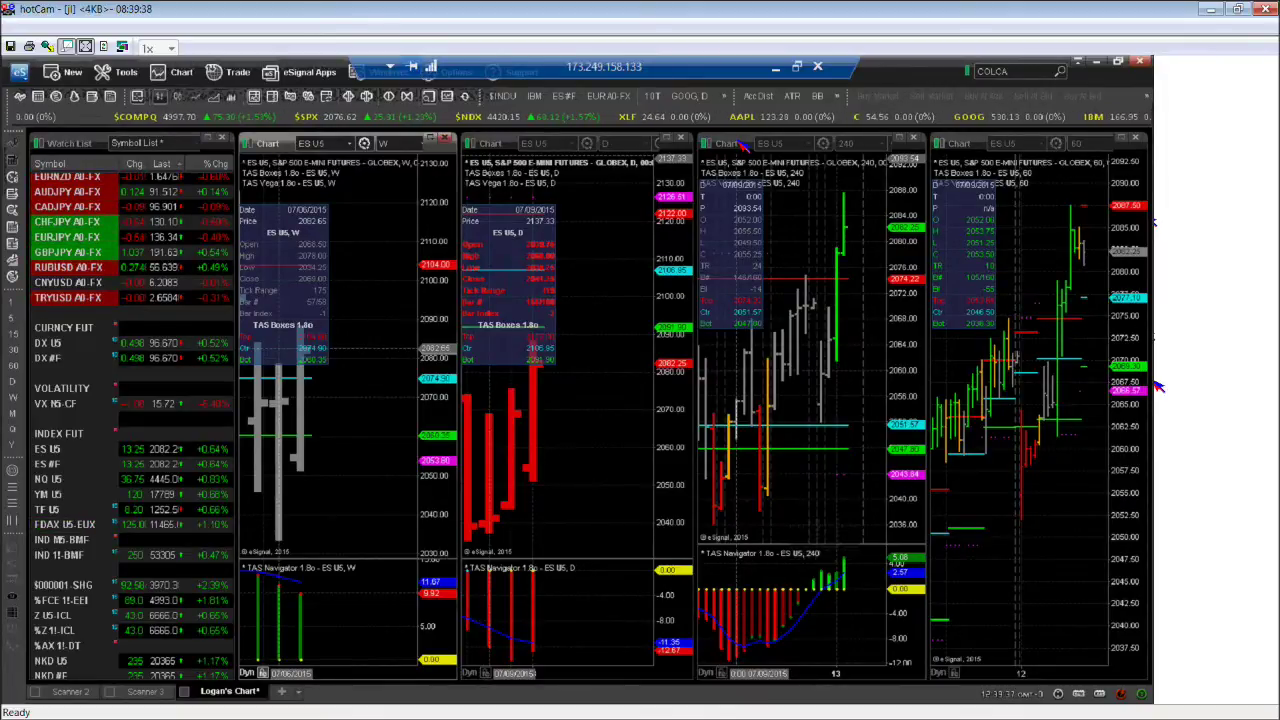
Maximize the ES U5 240-minute chart to fill the chart area.
double_click(1036, 386)
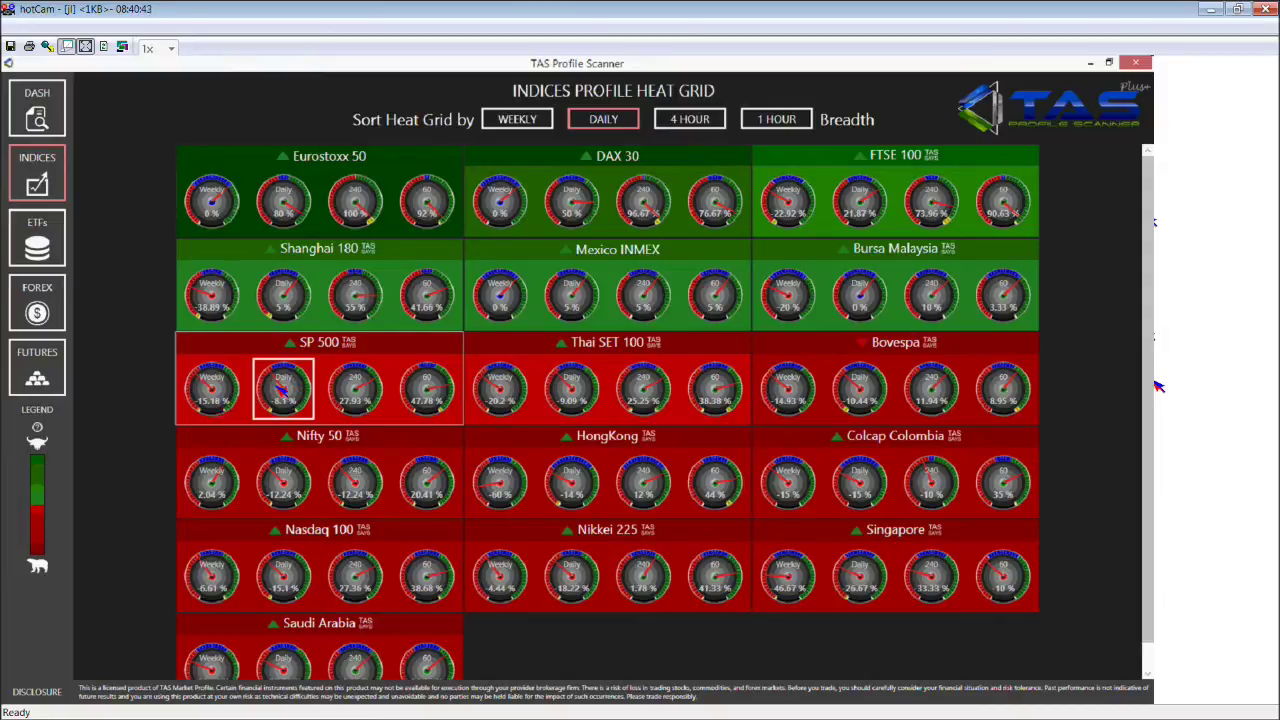
View and zoom the SP 500 240 breadth chart, close it, and return to eSignal.
left_click(354, 391)
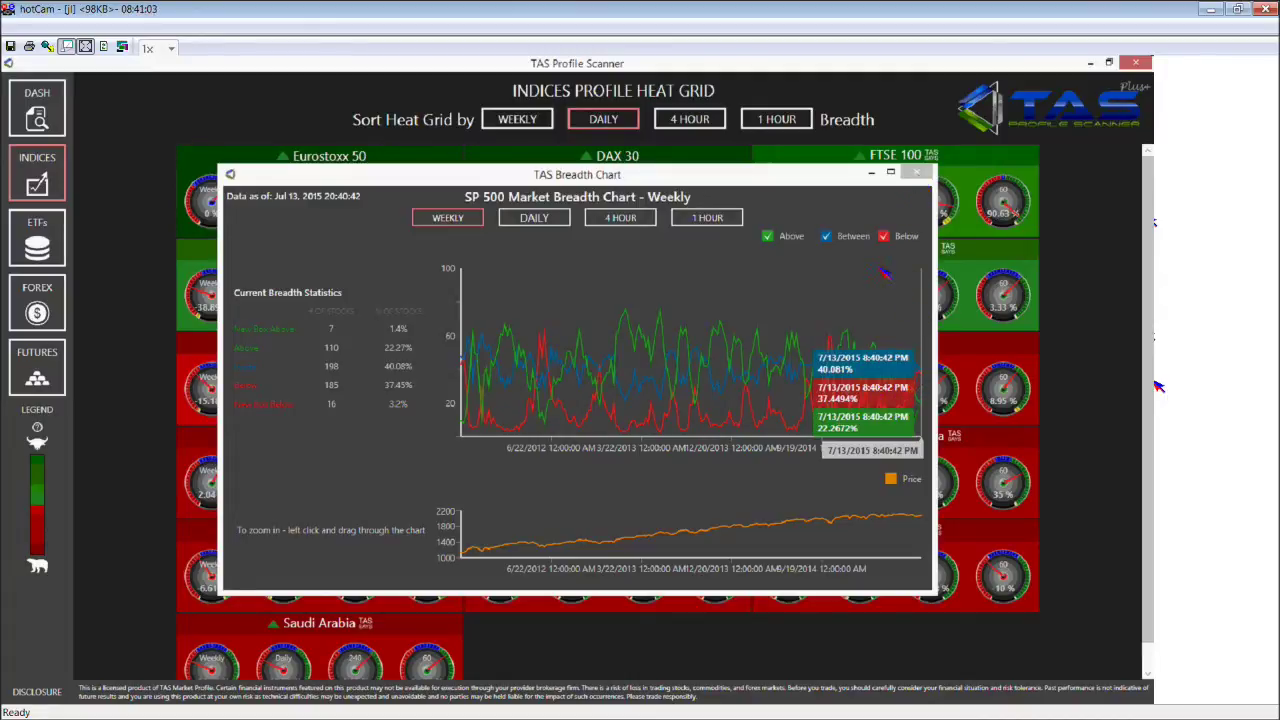
left_click_drag(742, 372, 648, 372)
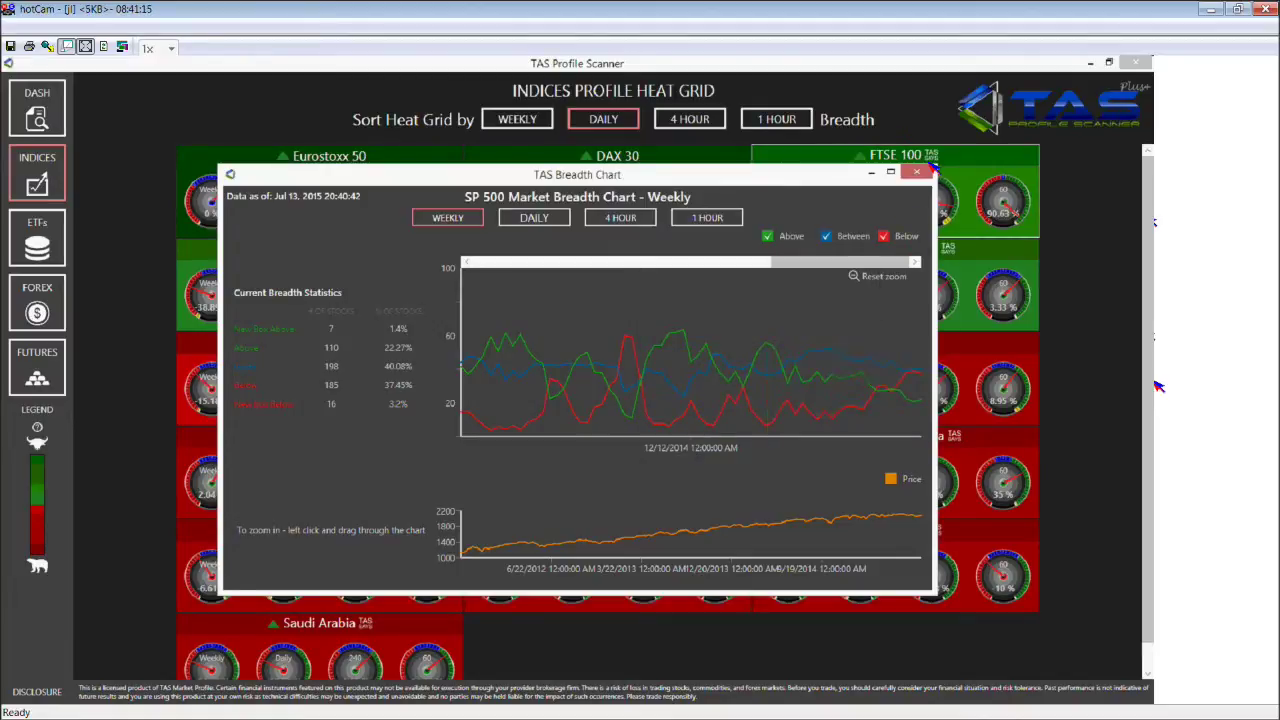
left_click(1094, 65)
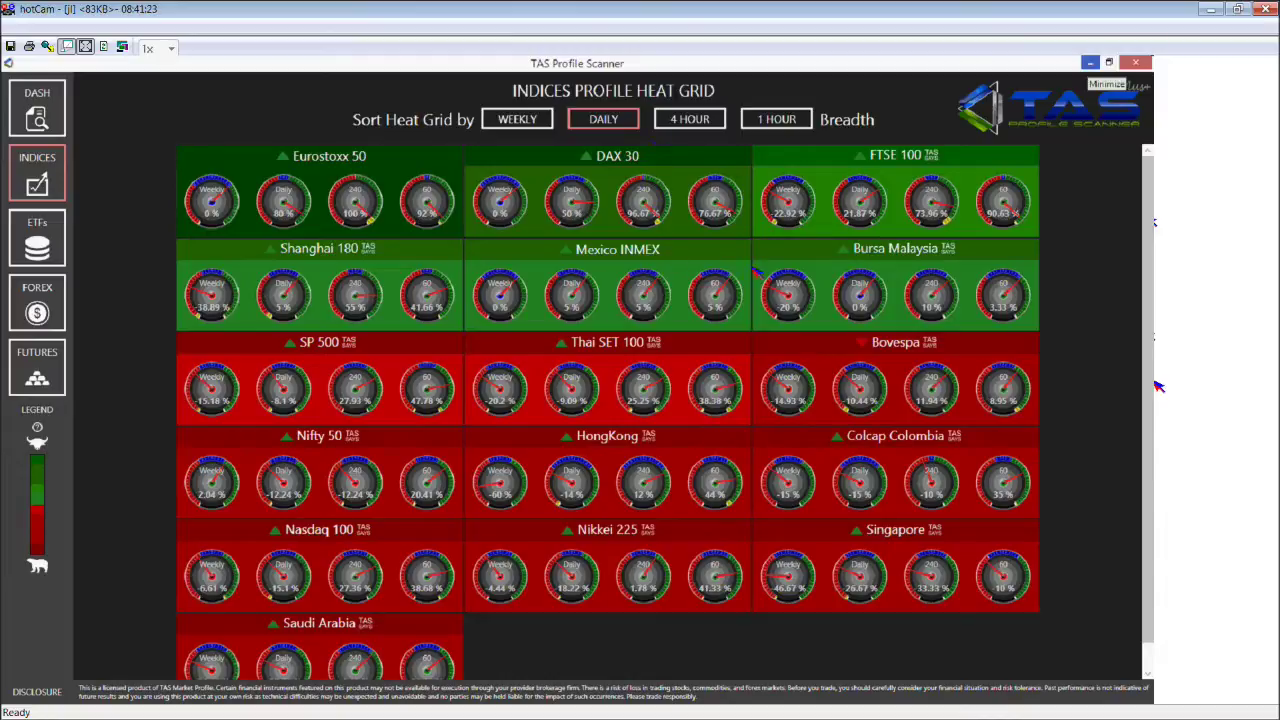
key("alt+Tab")
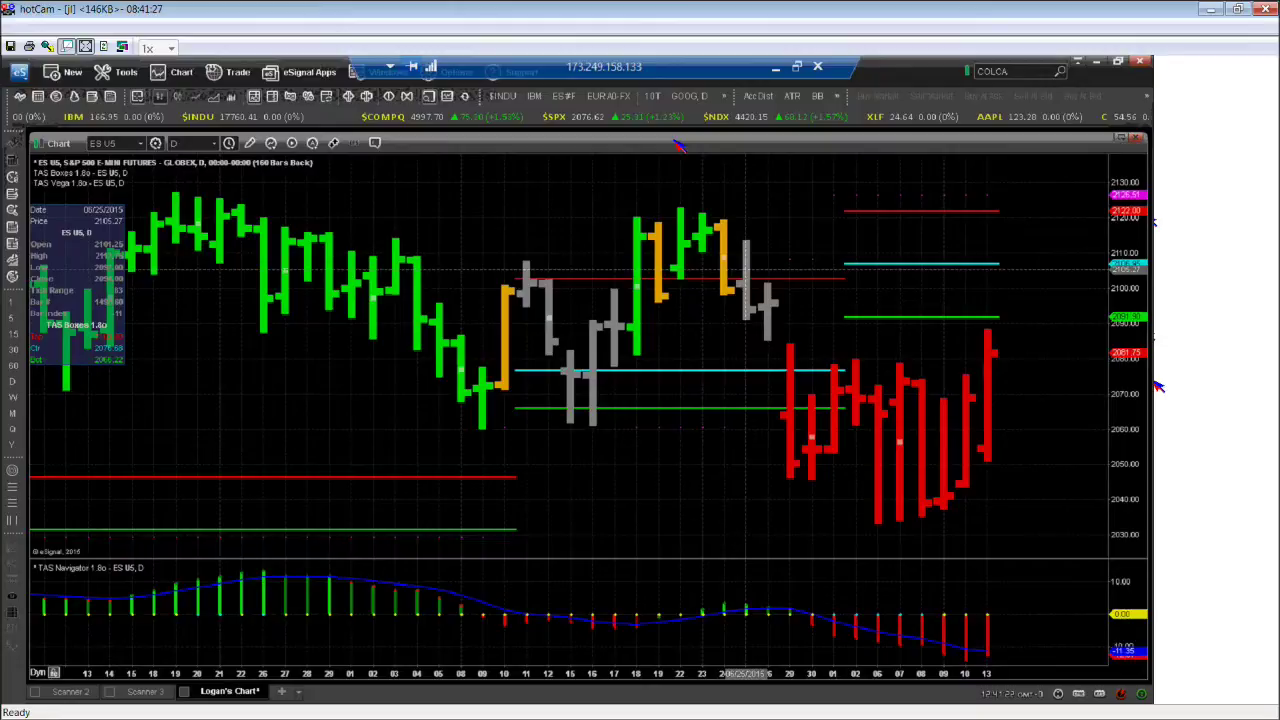
Restore the maximized ES chart page to its multi-chart layout.
double_click(585, 403)
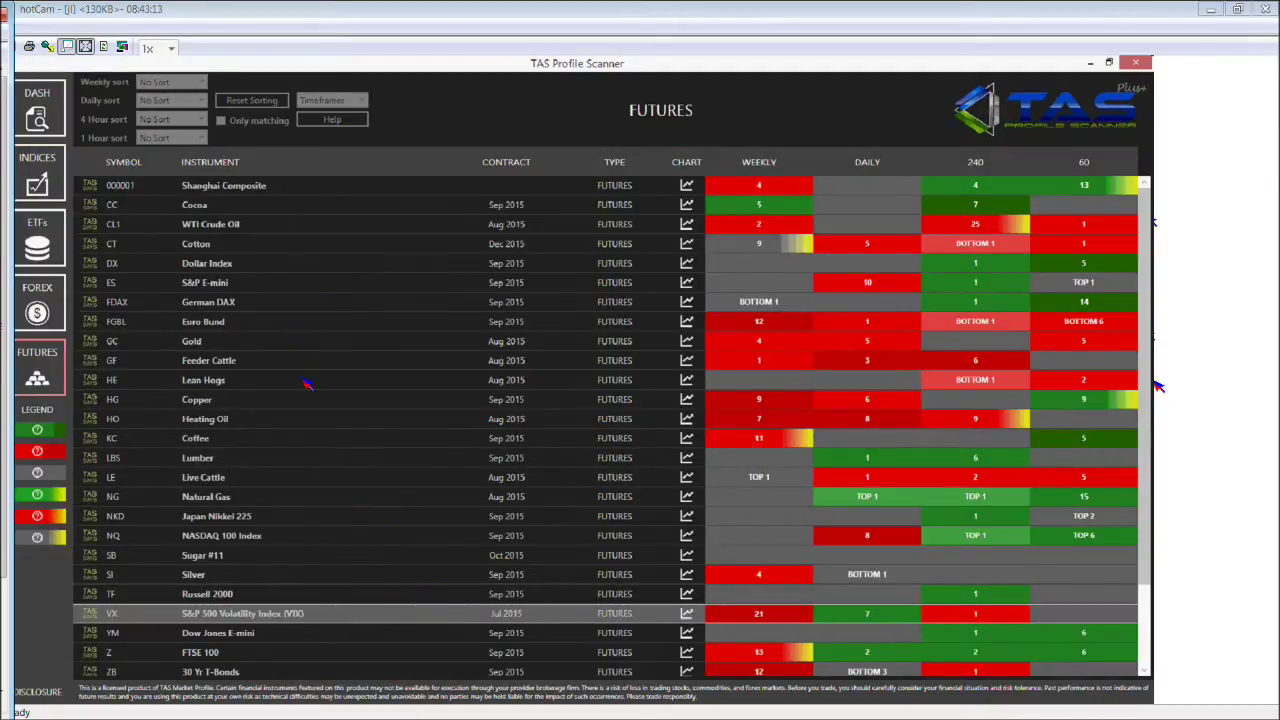
Bring up the Futures grid and read the S&P E-mini TOP/POC/BOTTOM inflection levels.
left_click(284, 517)
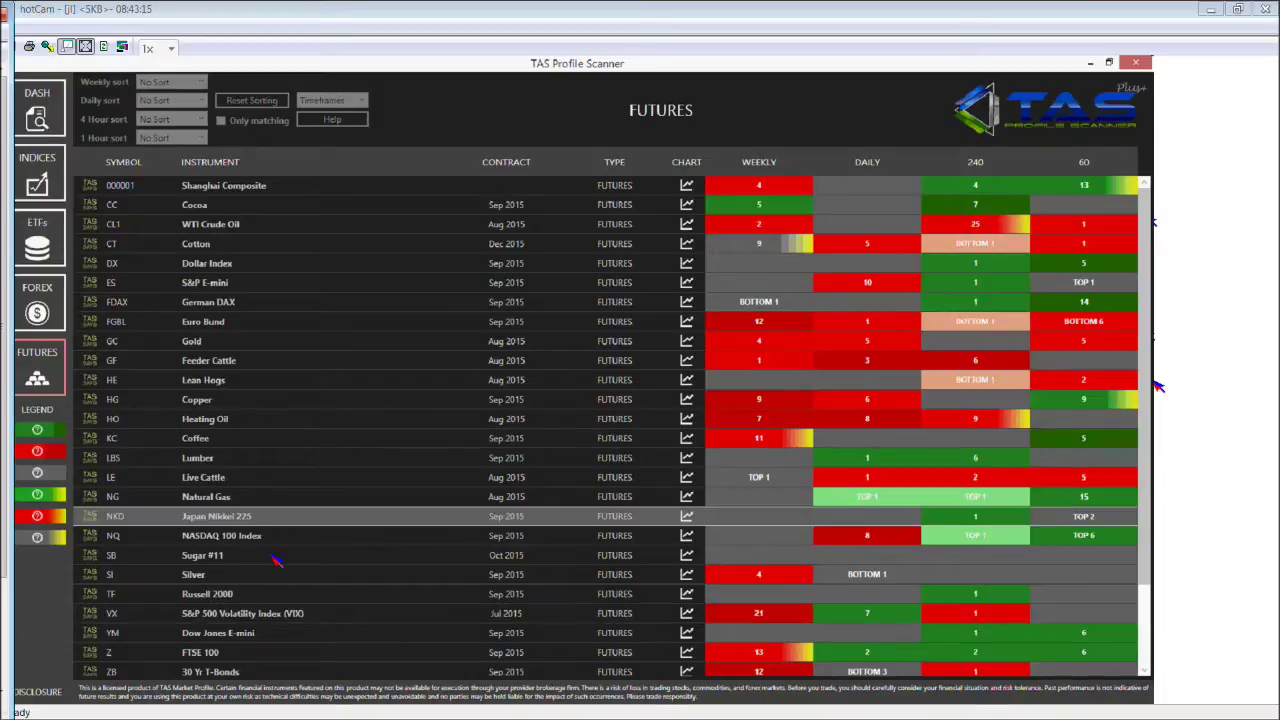
left_click(270, 633)
left_click(1132, 478)
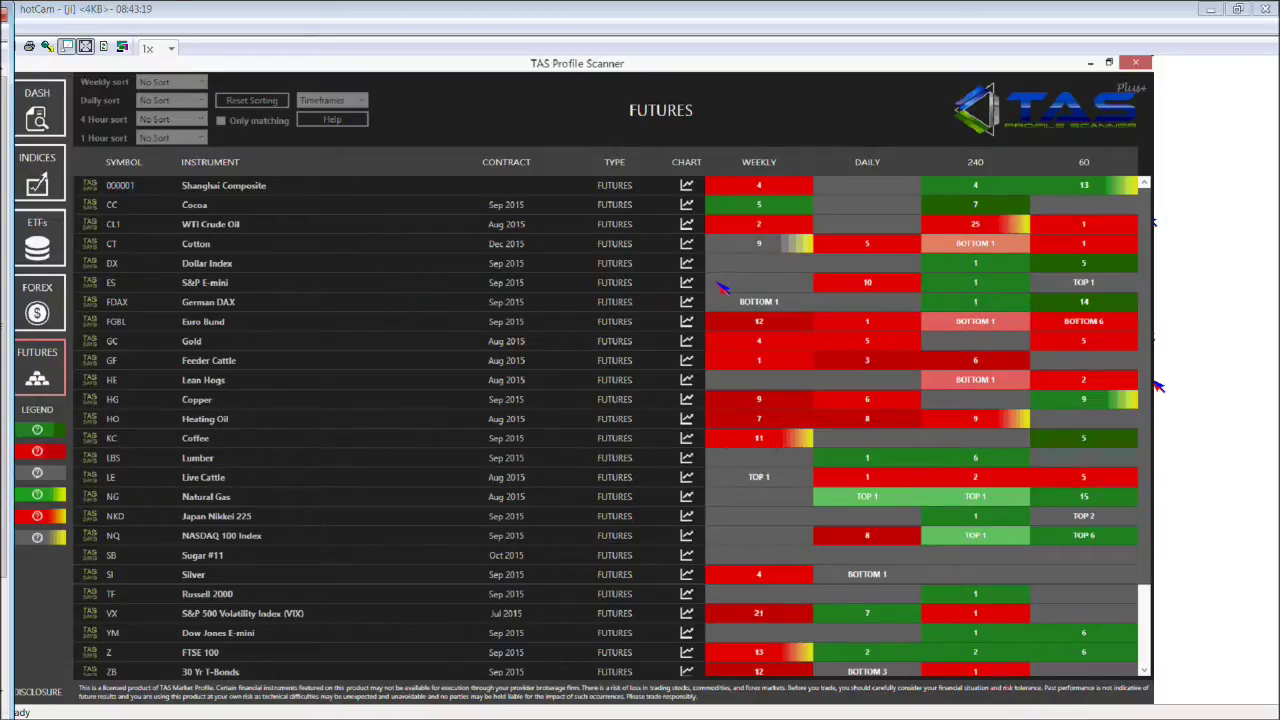
mouse_move(722, 288)
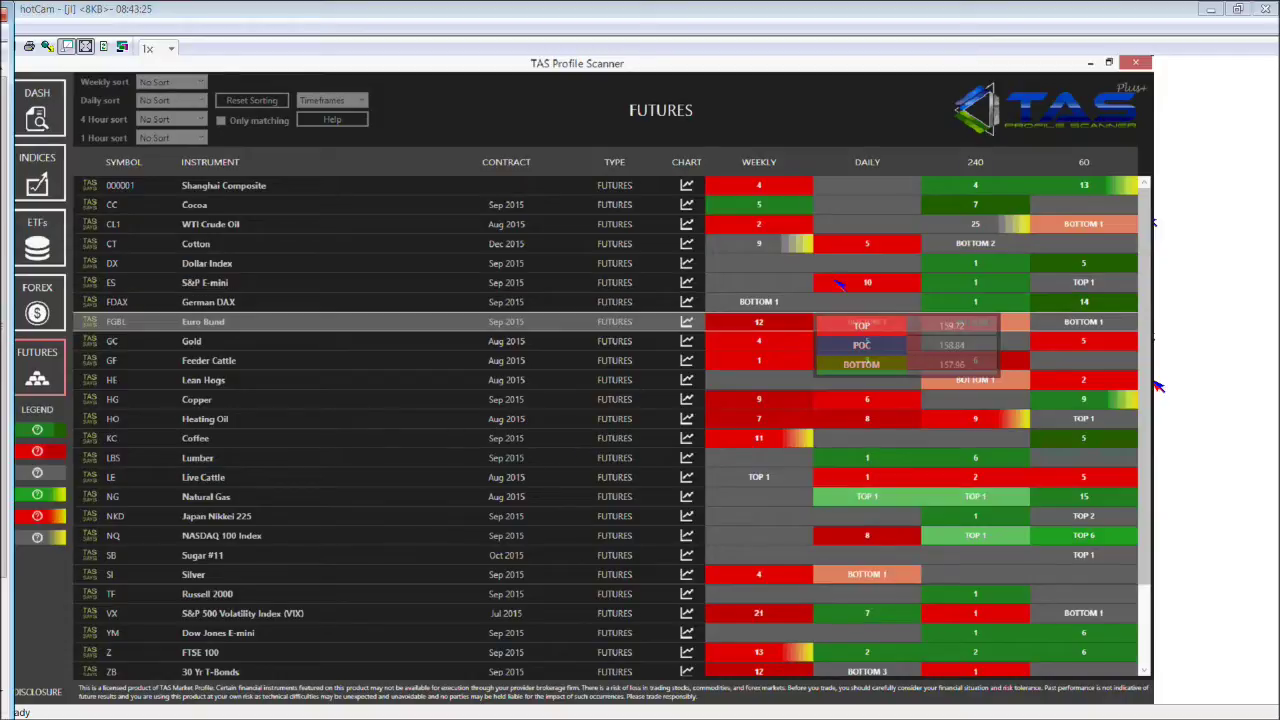
mouse_move(839, 285)
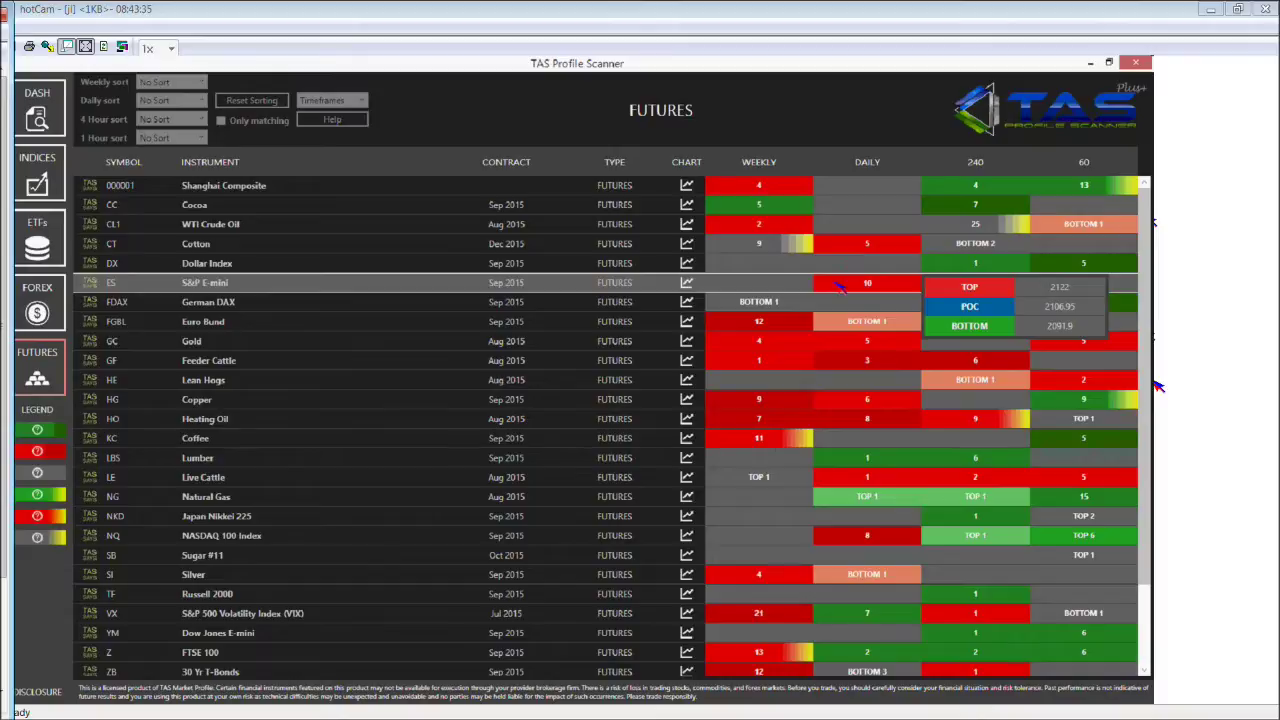
mouse_move(800, 286)
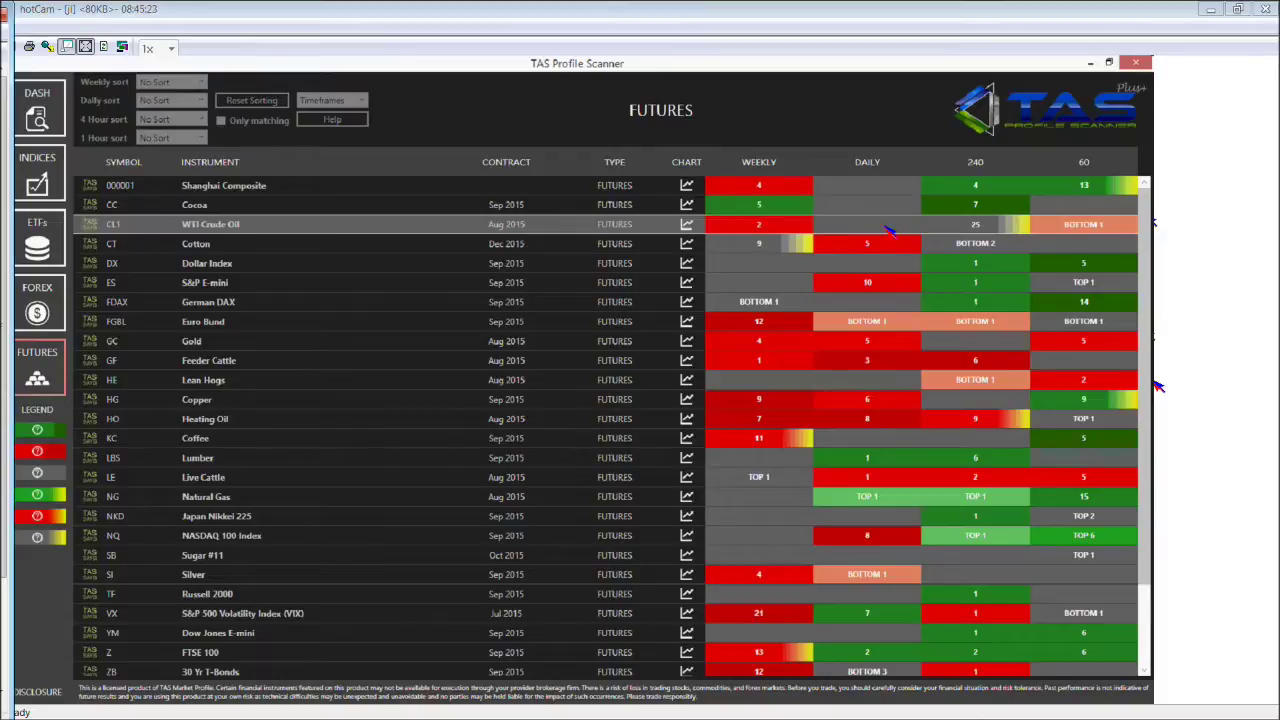
Check WTI Crude Oil's levels: weekly 2, 240-minute 25, 60-minute 1.
mouse_move(897, 232)
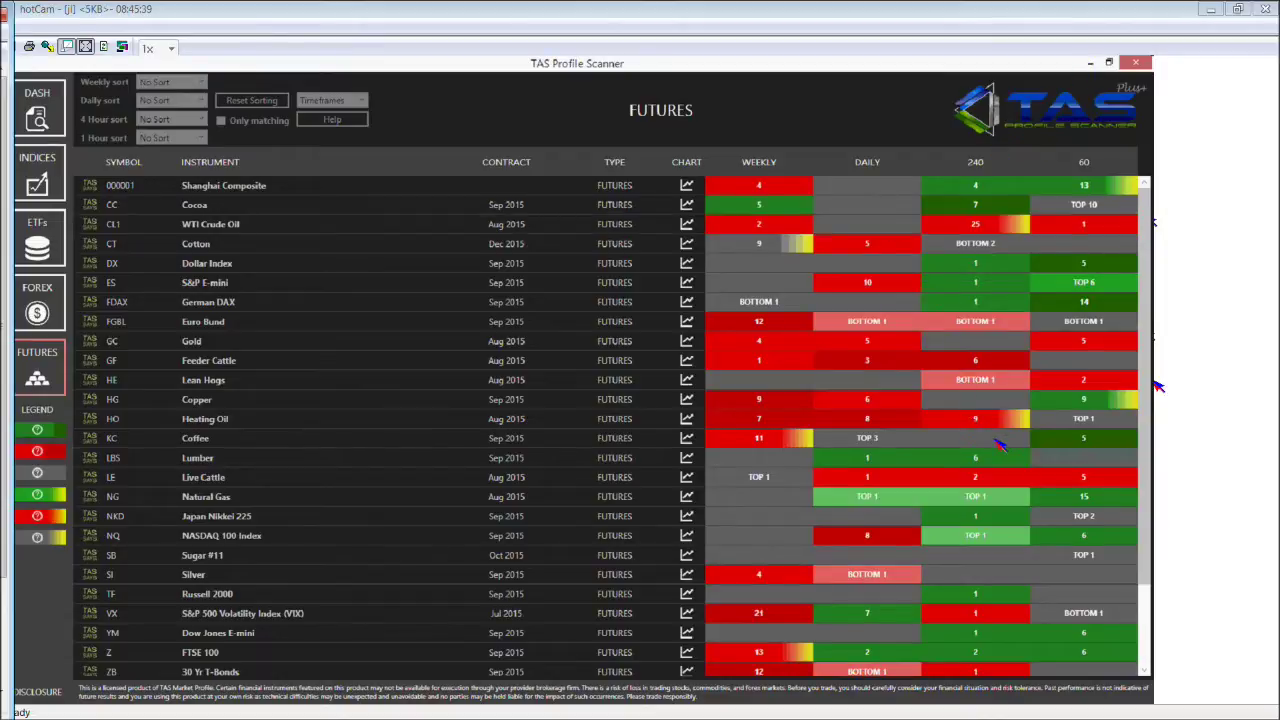
Return to eSignal's CL Q5 crude oil chart and switch its interval to weekly.
key("alt+Tab")
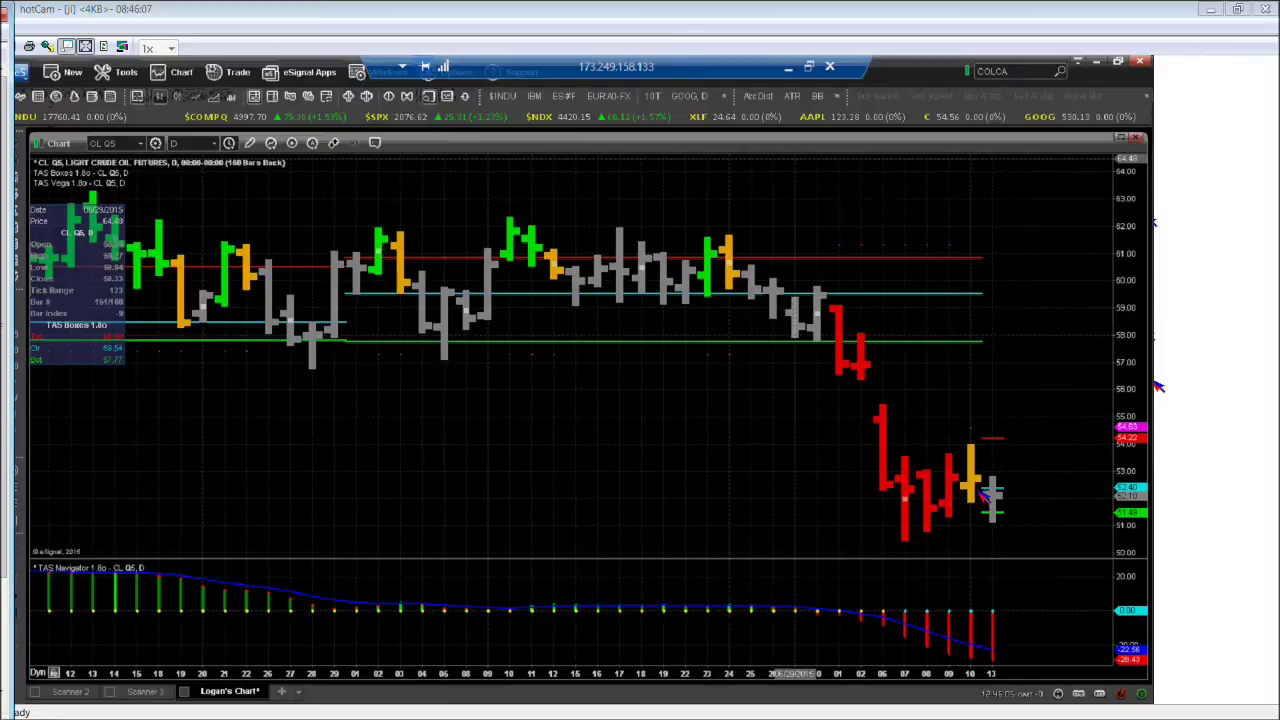
key("w")
key("Return")
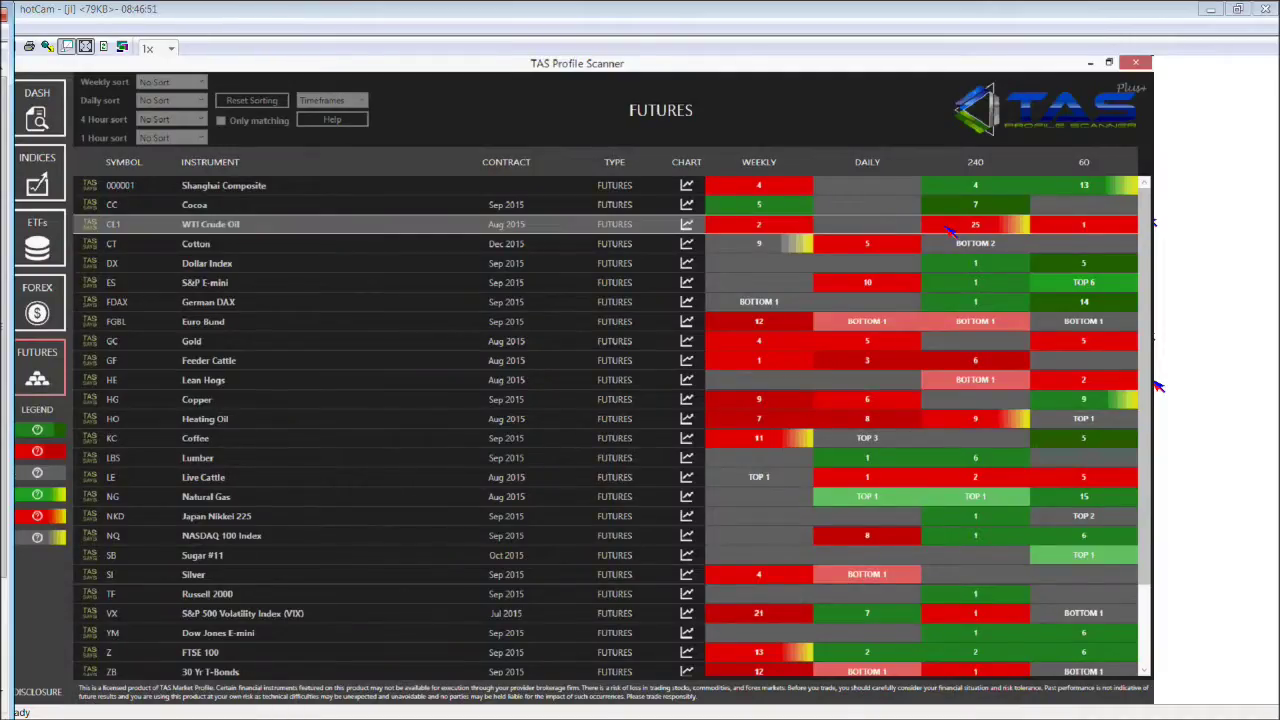
Show WTI Crude Oil's 240 levels: Top 53.504, POC 53.118, Bottom 52.153.
mouse_move(948, 229)
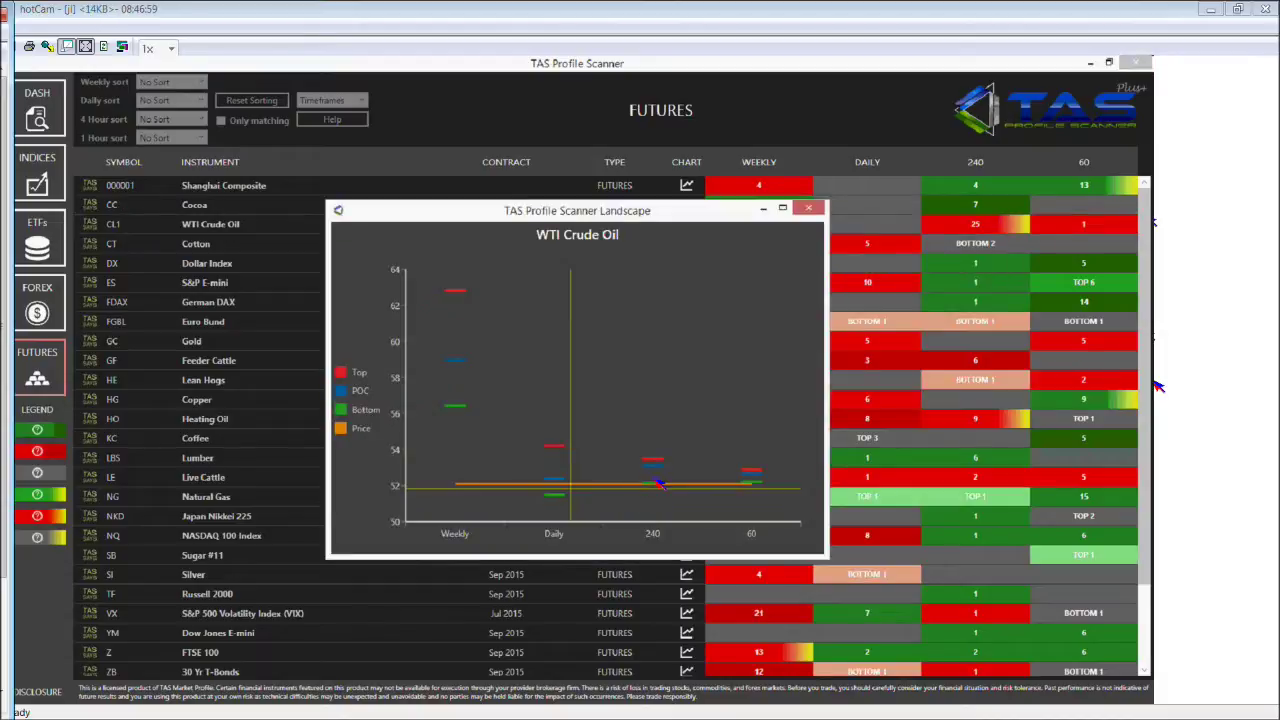
Inspect the daily, 240 and 60 bars on the WTI Crude Oil landscape levels chart.
mouse_move(657, 485)
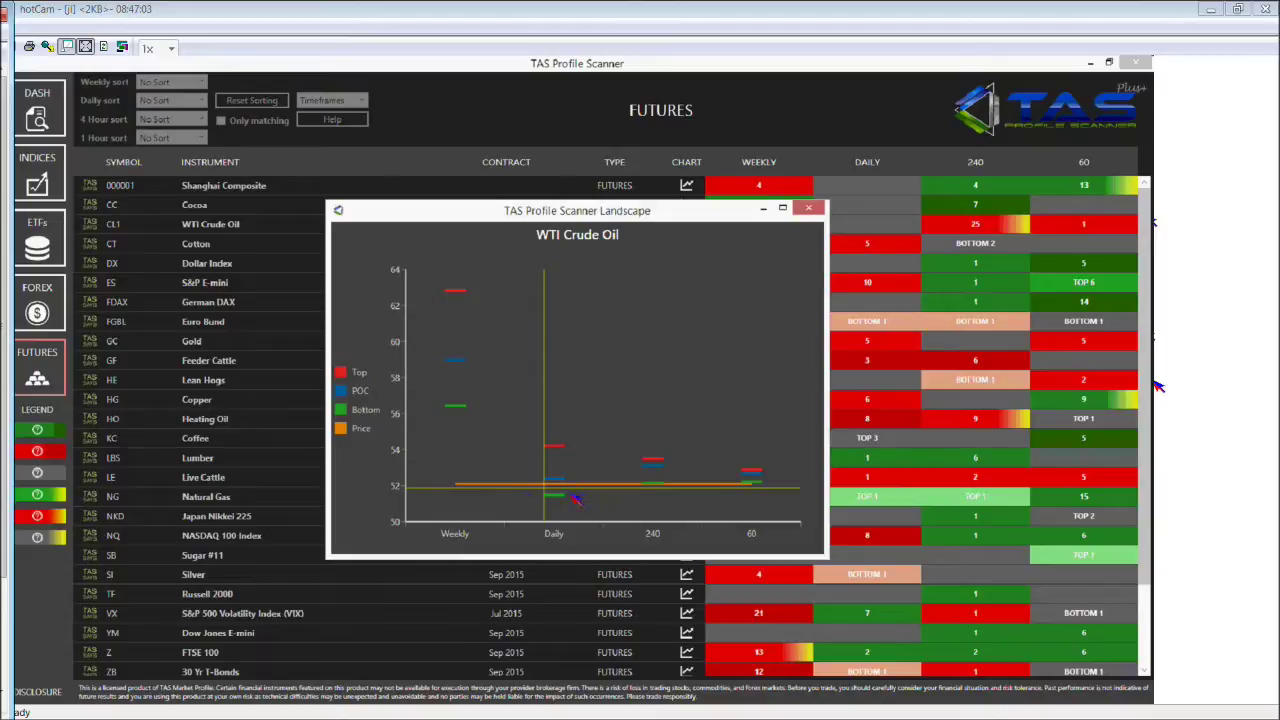
mouse_move(752, 487)
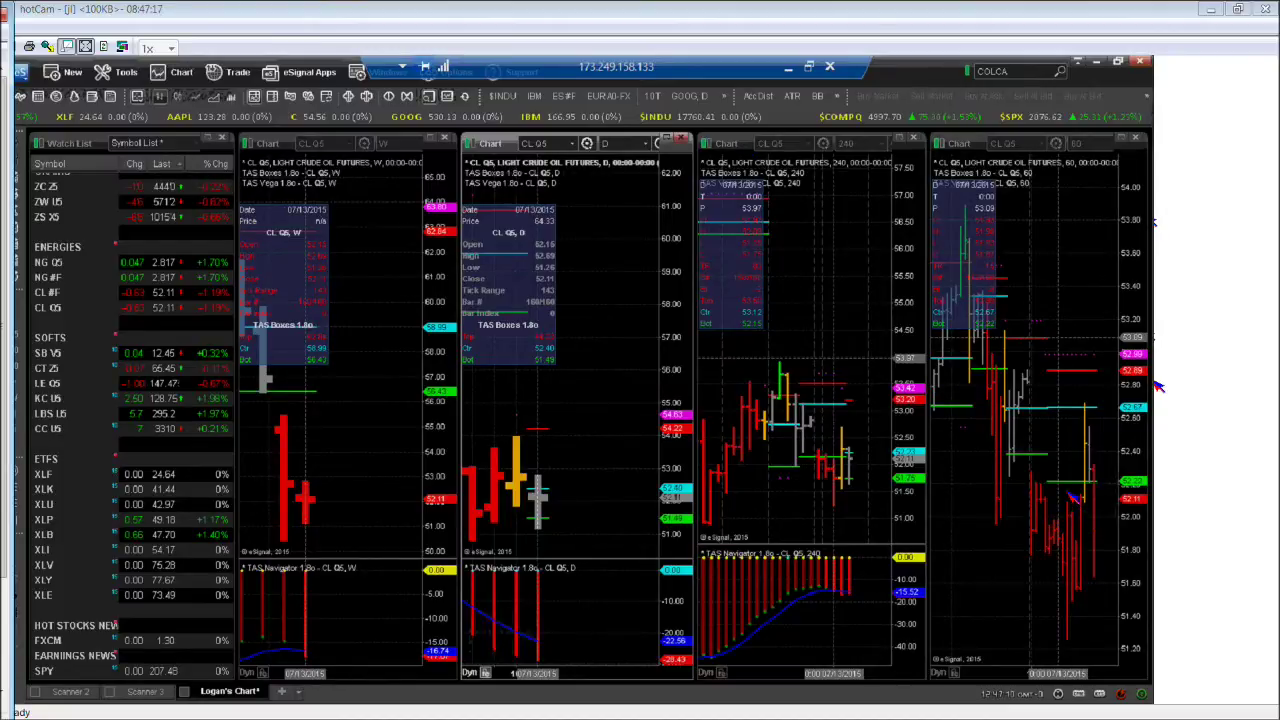
Maximize the CL Q5 240 chart, then switch it to daily bars.
double_click(1084, 455)
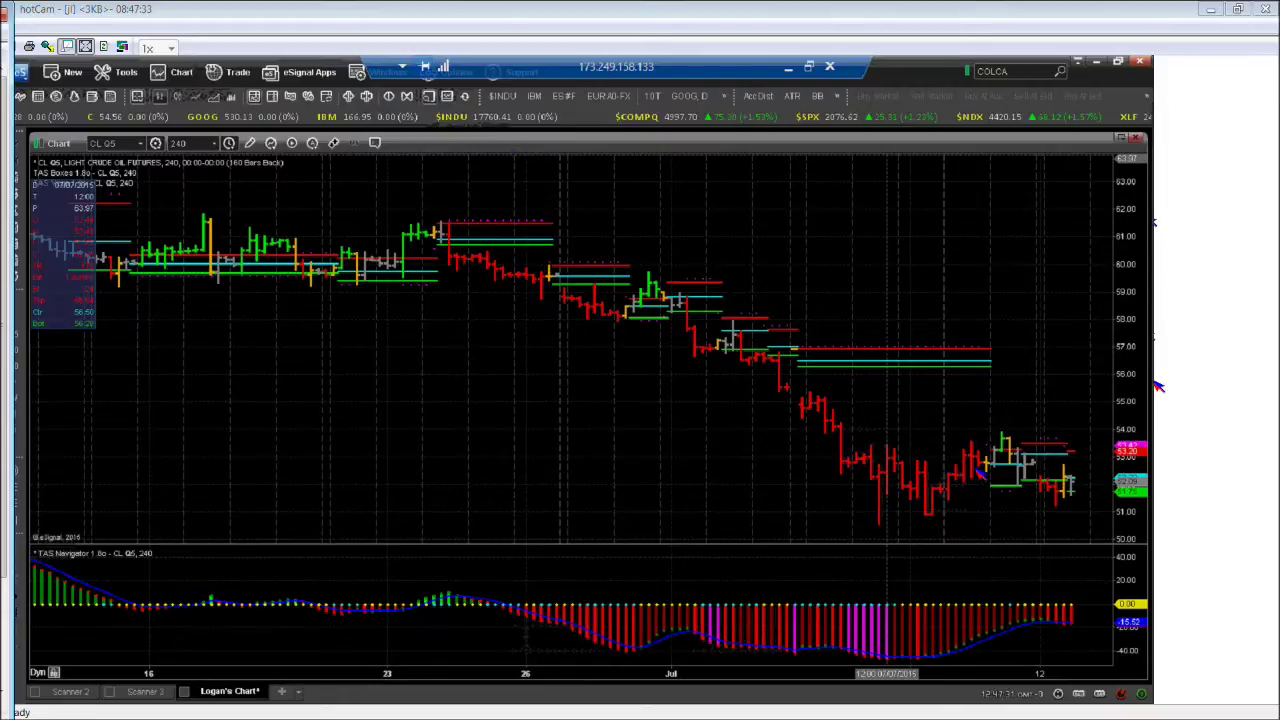
key("d")
key("Return")
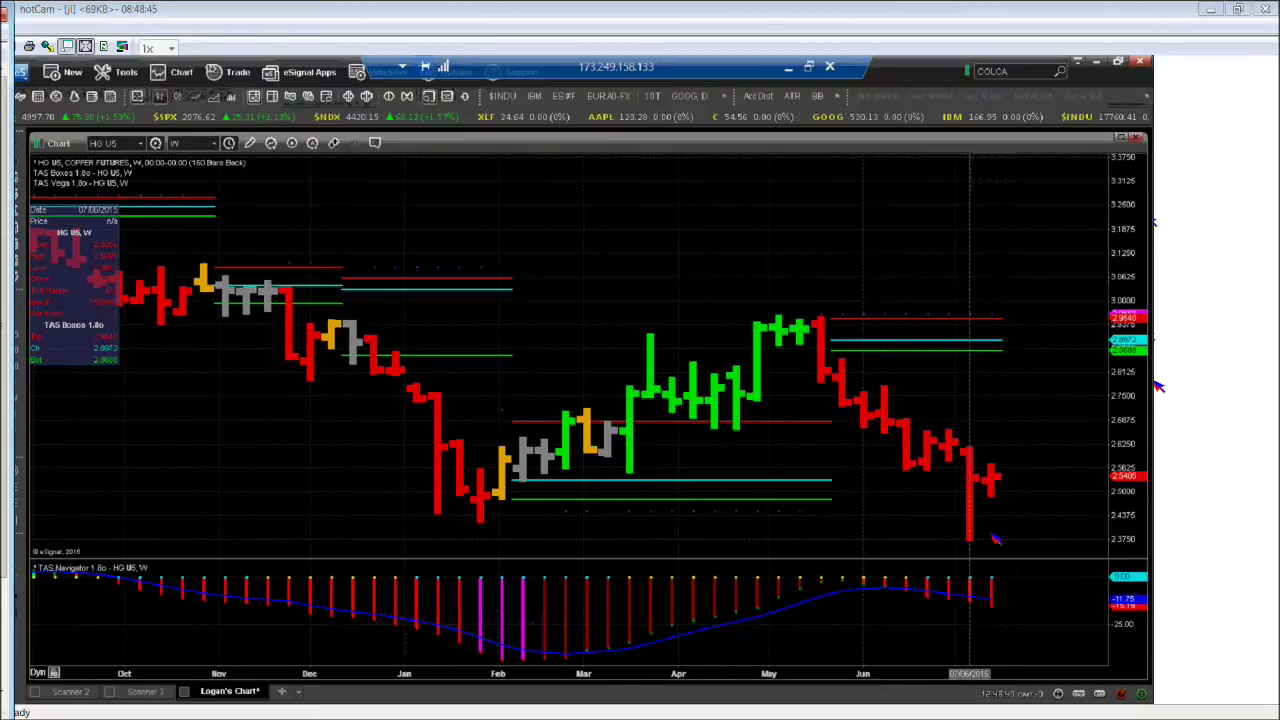
Mark the copper price near 2.49 and switch the HG U5 chart from weekly to daily bars.
left_click(980, 494)
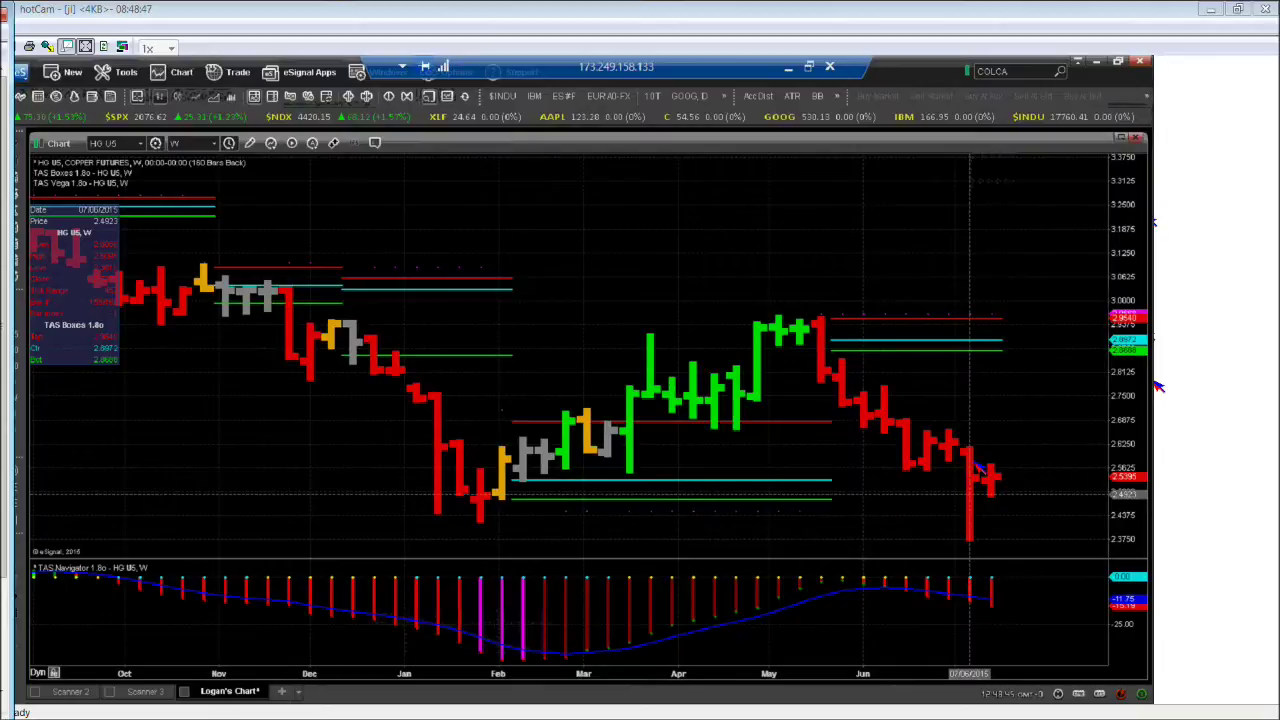
type("D")
key("Return")
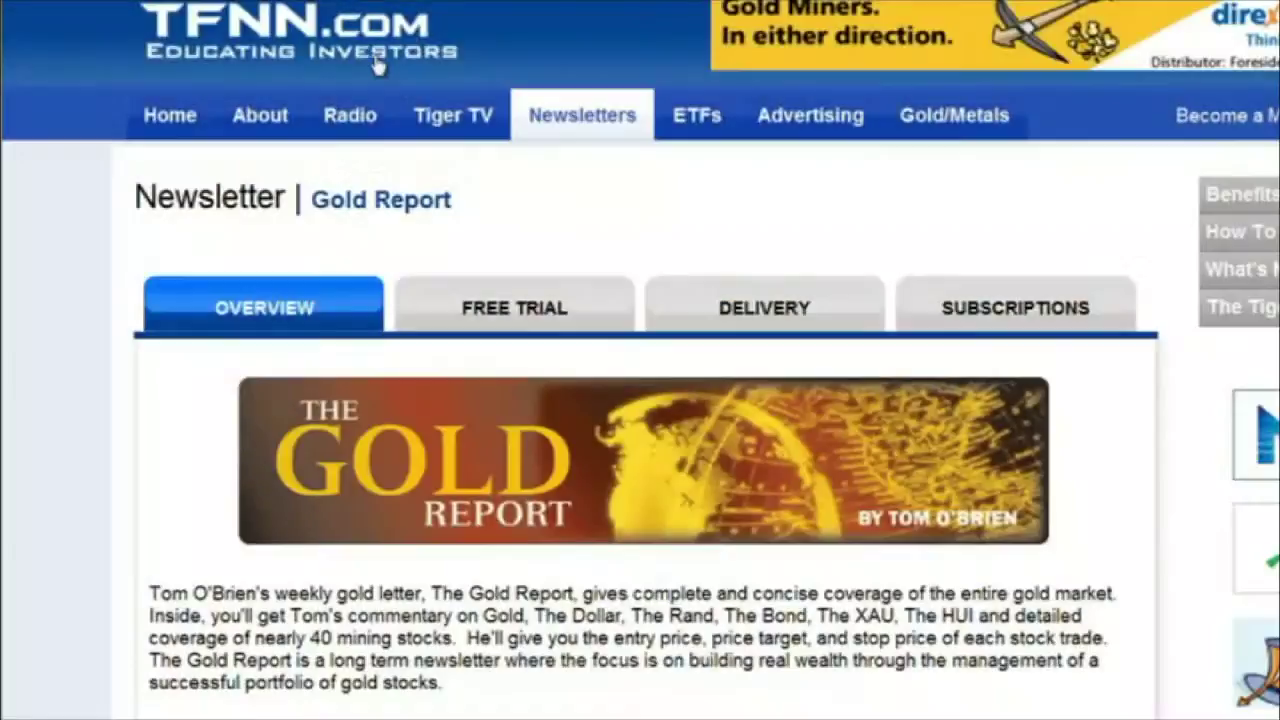
Show the Gold Report free trial offer details.
left_click(500, 318)
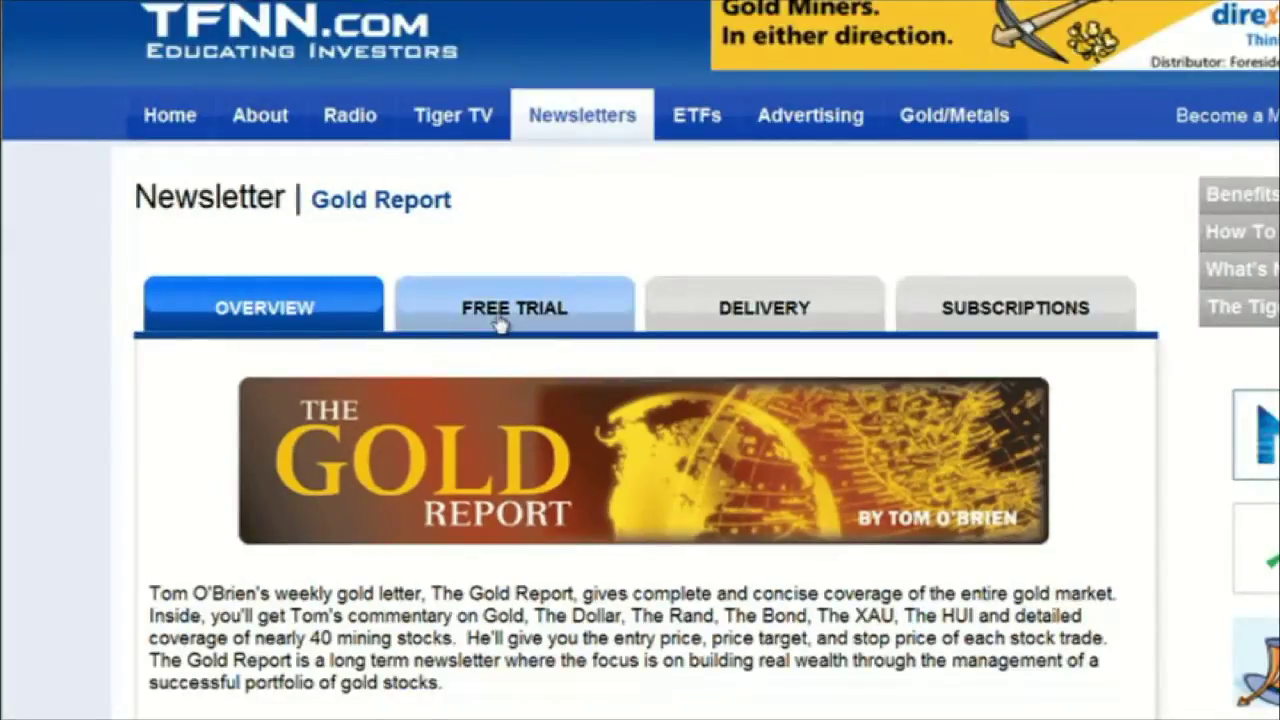
left_click(500, 318)
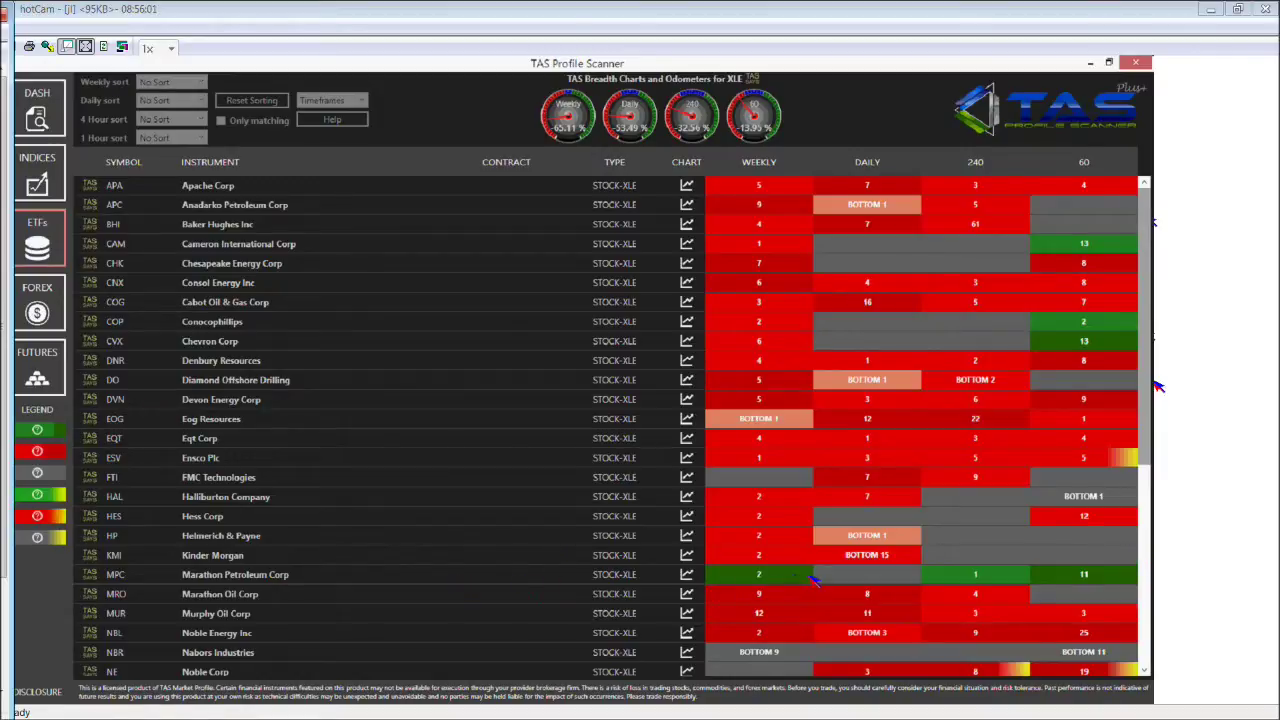
Scroll down the XLE ETF energy stock list.
scroll(760, 583, "down", 6)
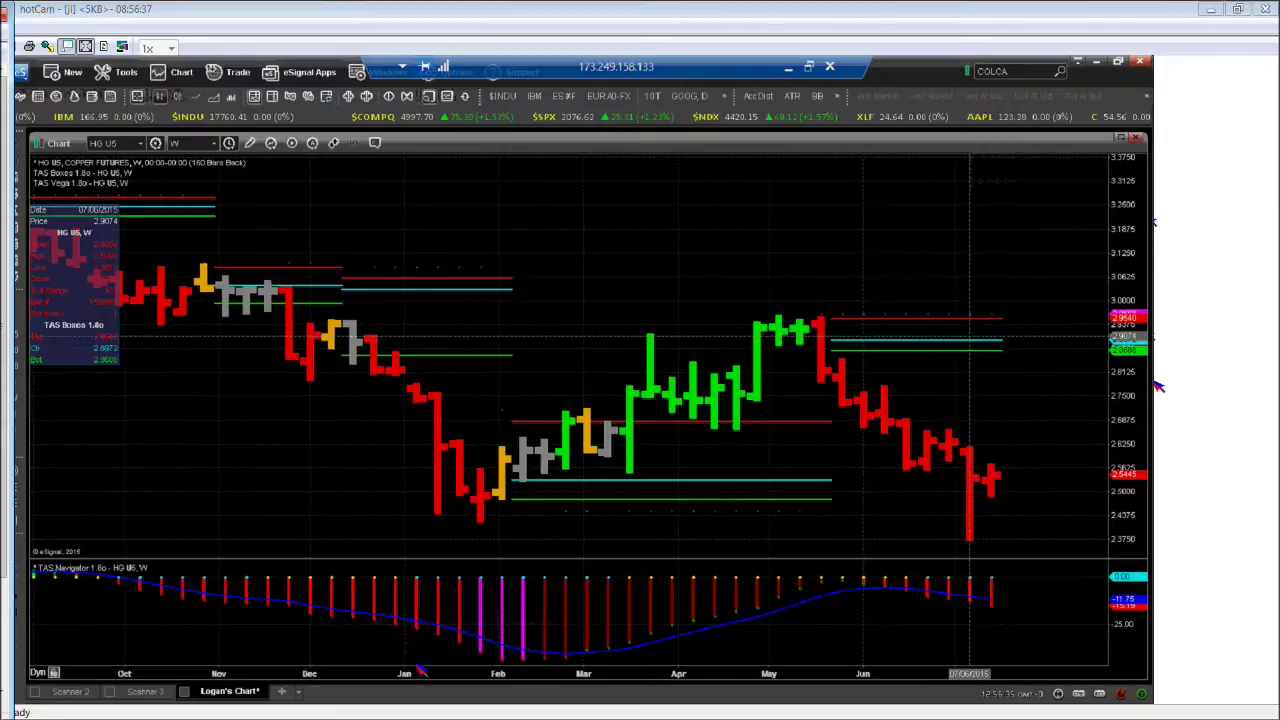
Cycle the HG U5 copper chart through daily, 240-minute, then back to daily bars.
key("d")
key("Return")
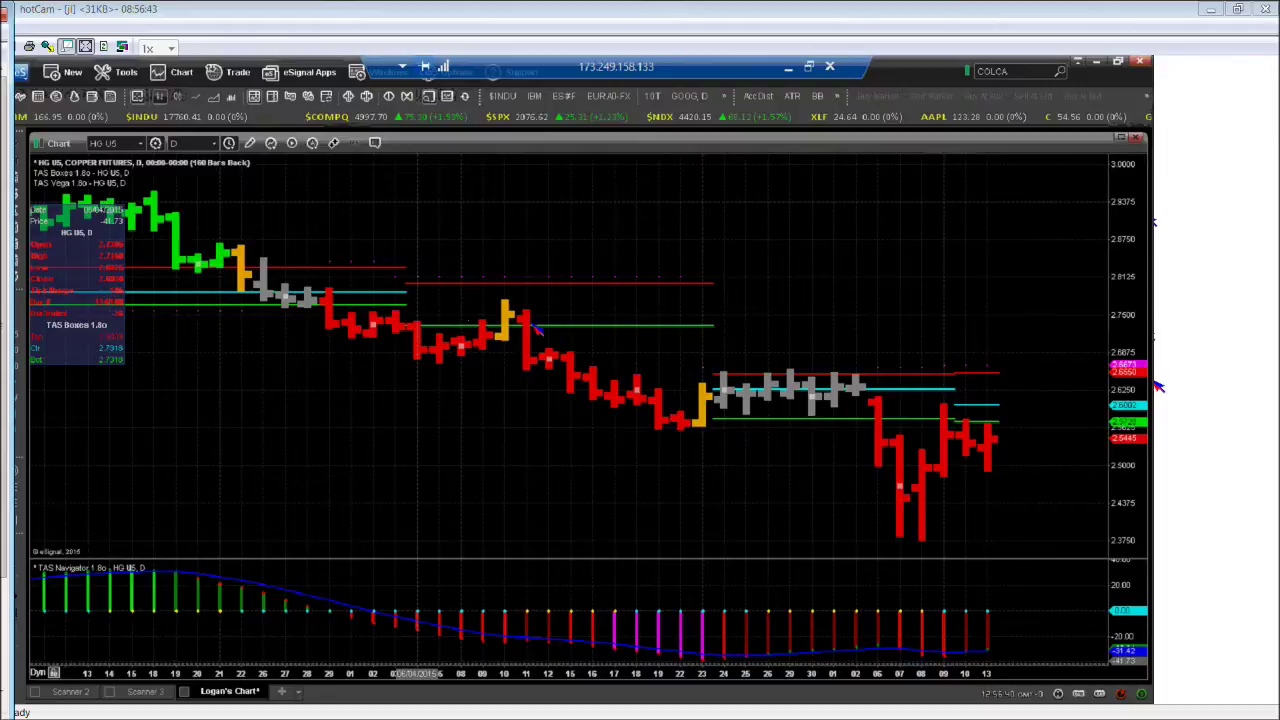
scroll(605, 345, "down", 1)
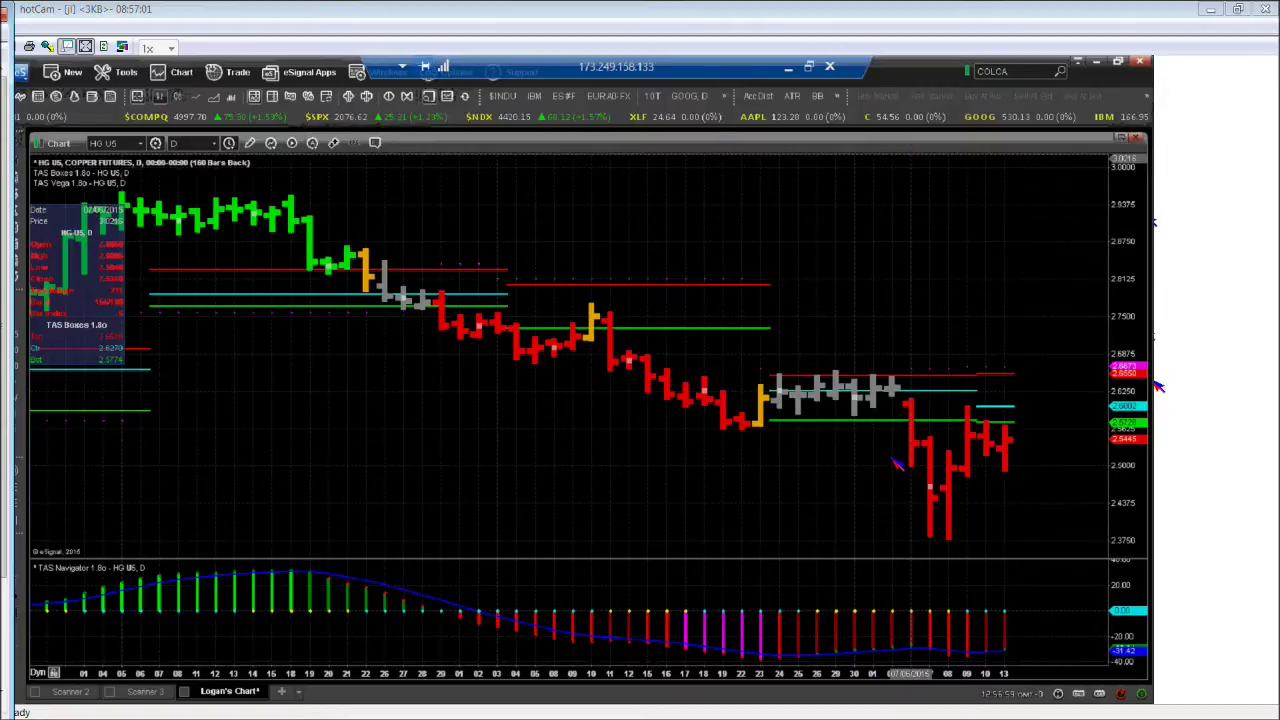
type("240")
key("Return")
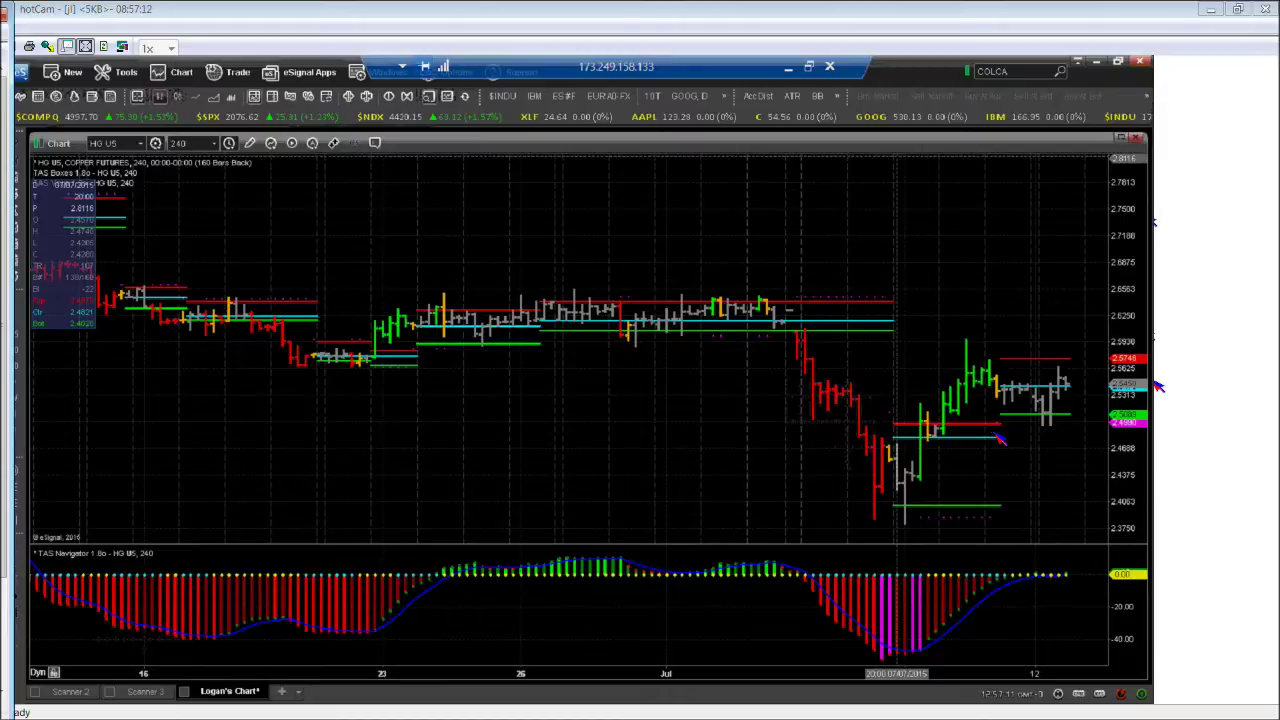
type("D")
key("Return")
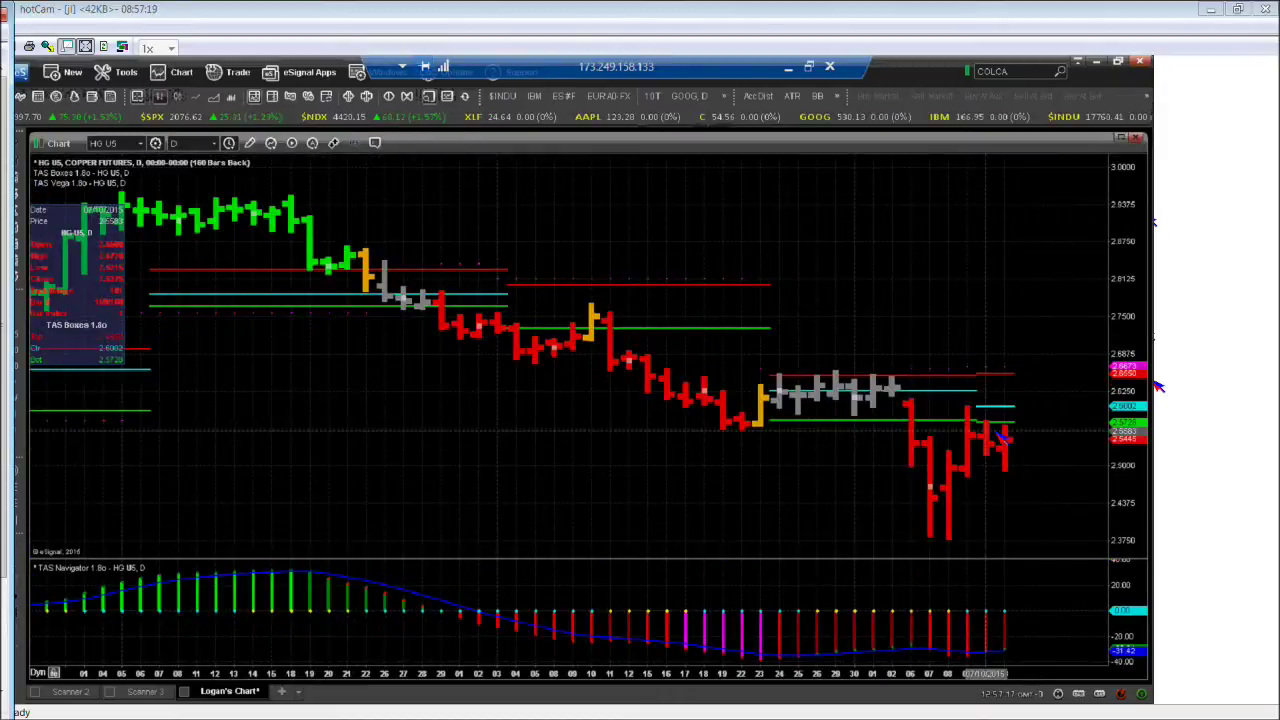